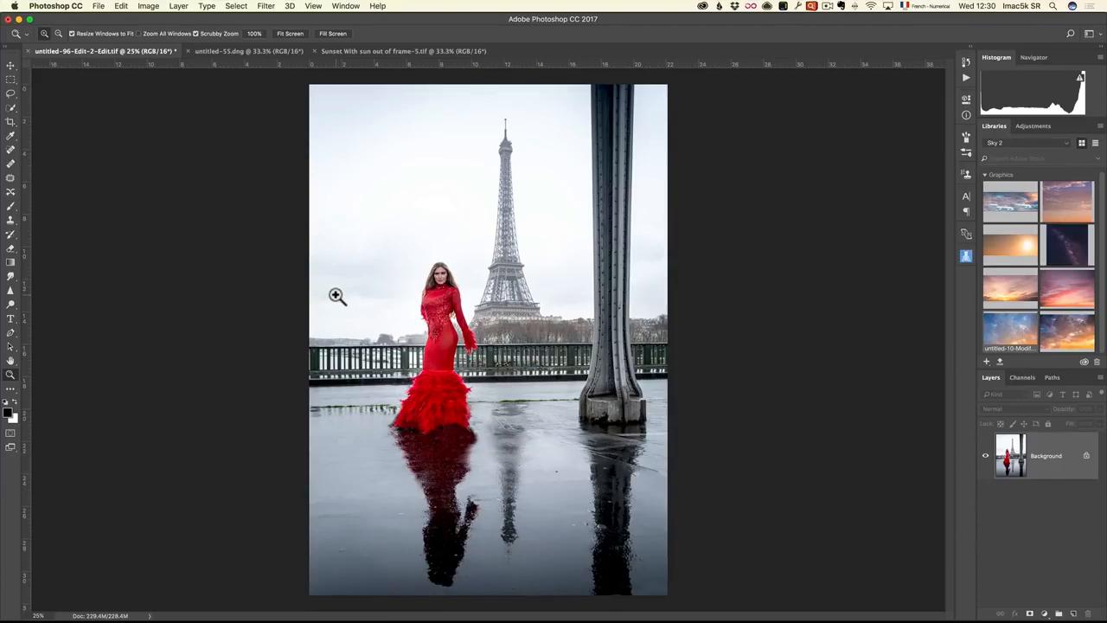
Copy the sky from Sunset With sun out of frame-5.tif into the untitled-96-Edit-2-Edit.tif photo as a new layer
click(257, 54)
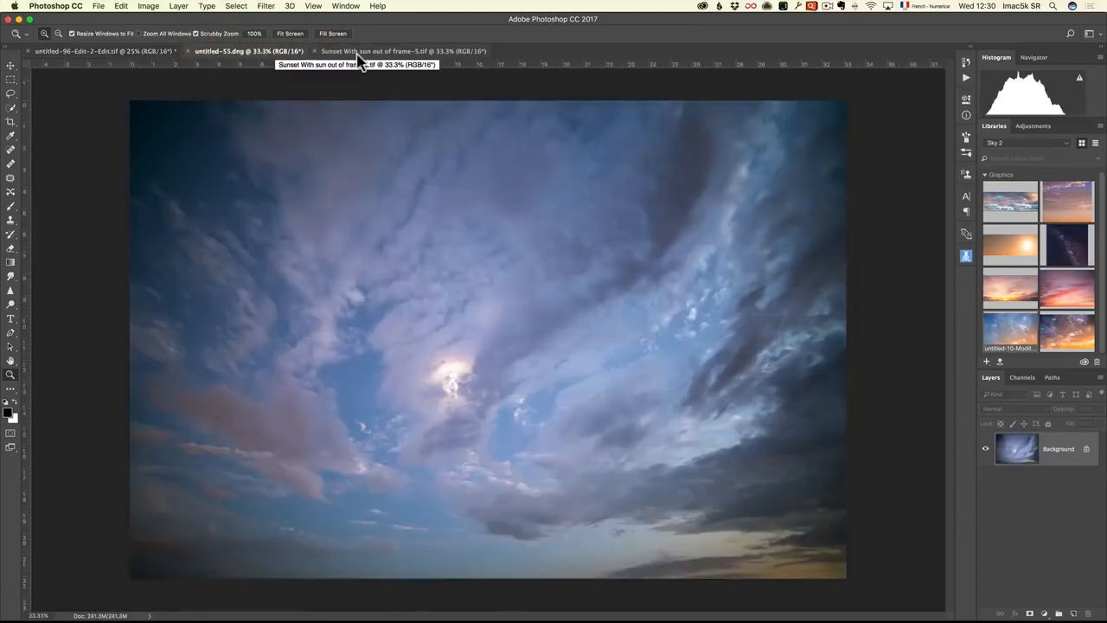
click(357, 52)
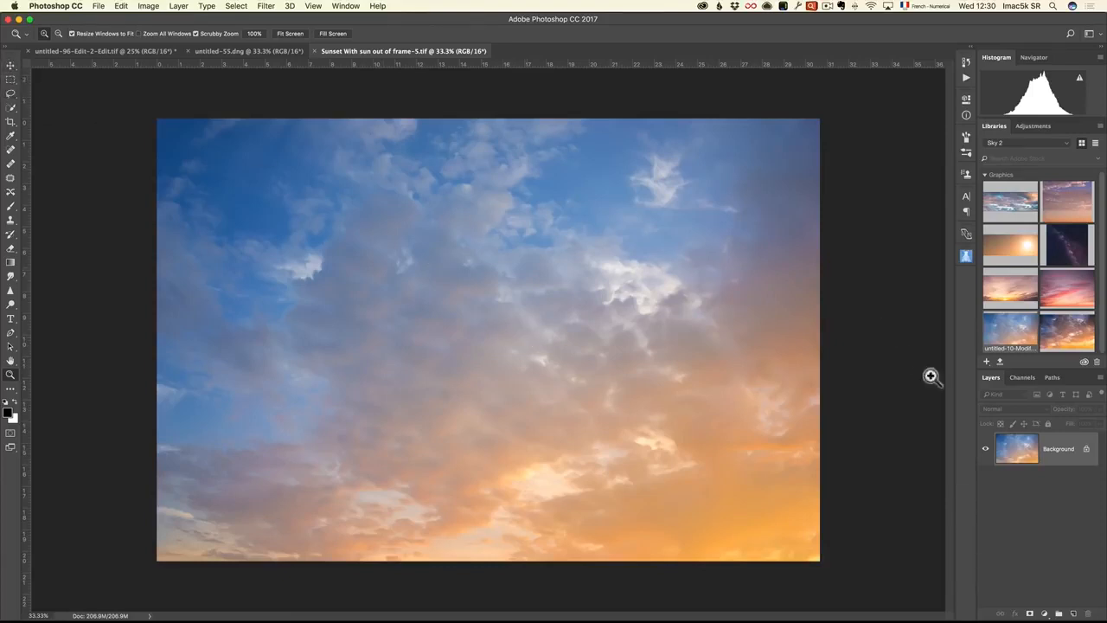
click(9, 67)
click(263, 142)
drag(102, 54, 363, 202)
drag(433, 249, 519, 228)
drag(514, 334, 482, 309)
Flip the sky layer horizontally and move it up so its lower edge meets the top of the bridge railing
click(121, 6)
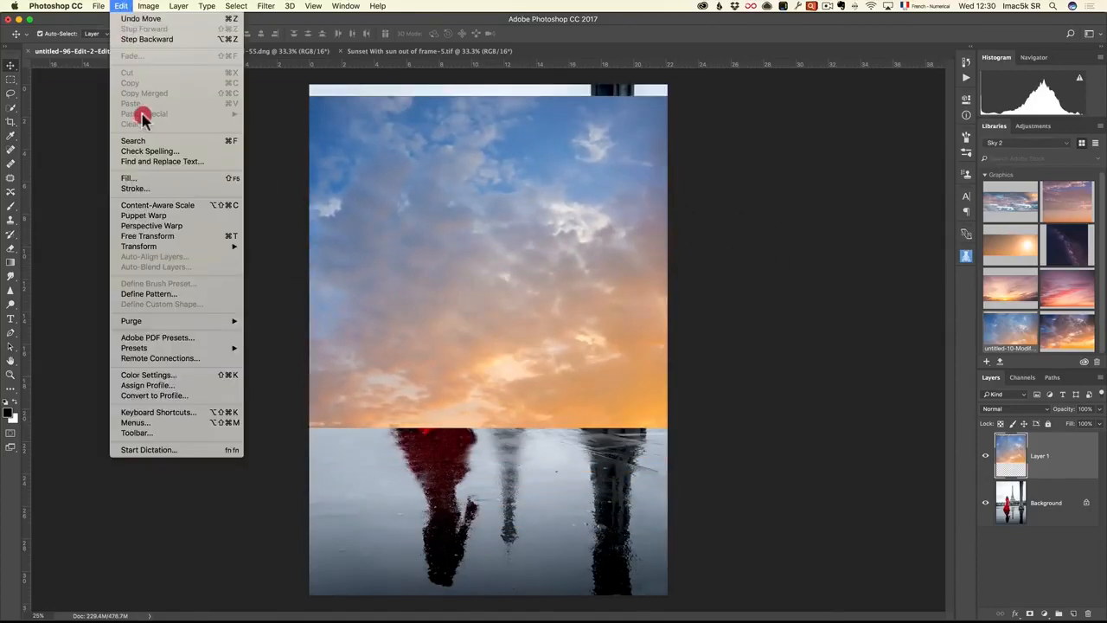
click(231, 243)
right_click(497, 351)
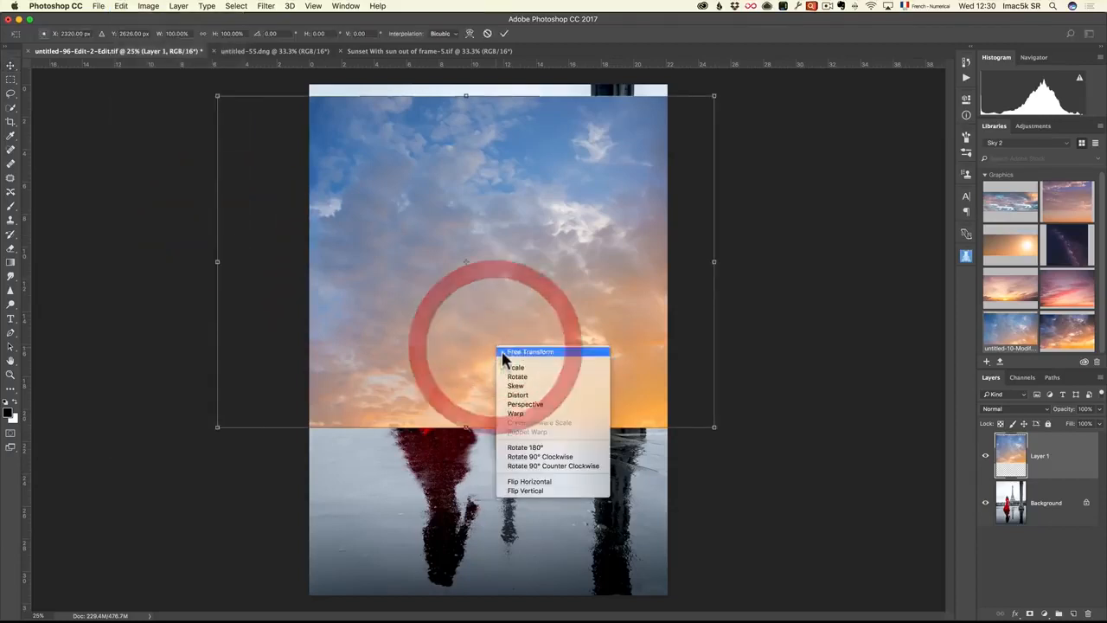
click(554, 482)
drag(506, 364, 520, 285)
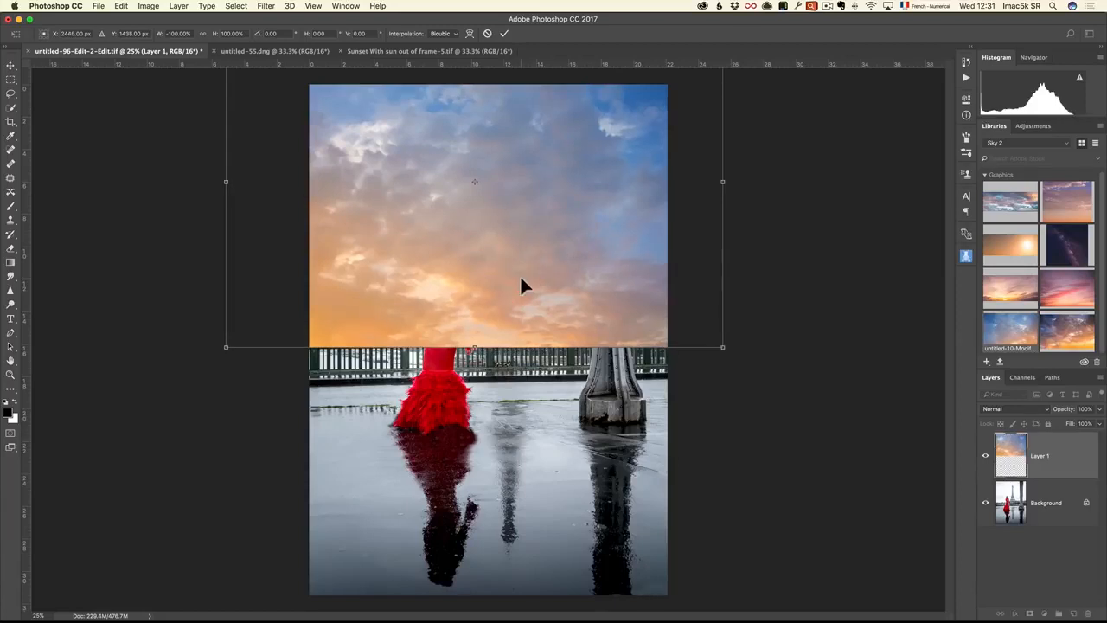
key(Return)
click(517, 284)
mouse_move(517, 283)
mouse_down()
mouse_move(518, 223)
mouse_move(514, 277)
mouse_up()
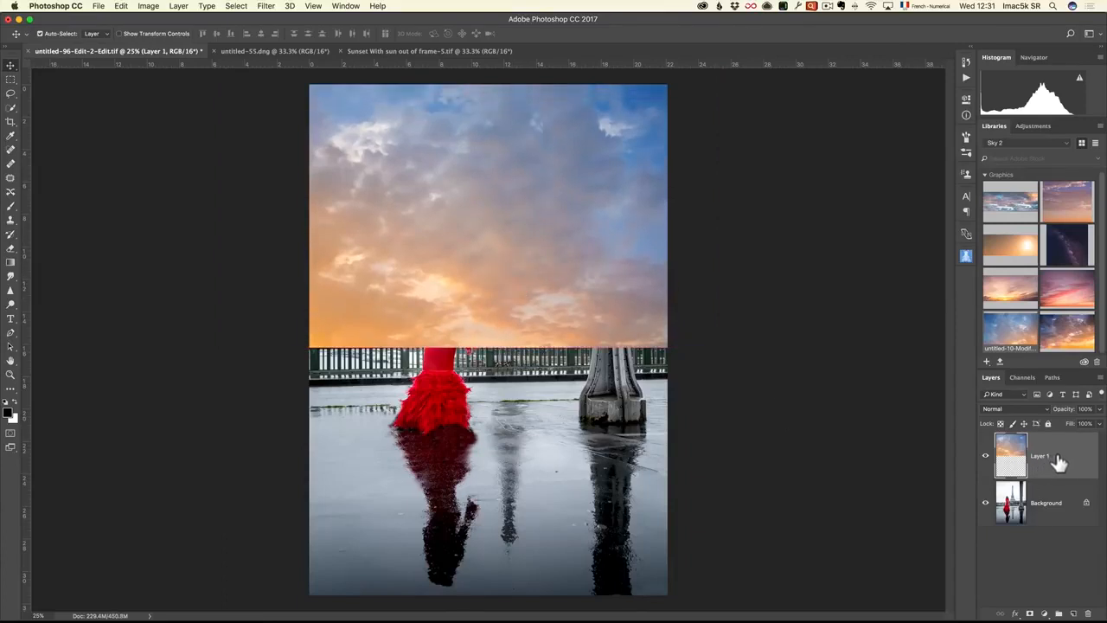
Duplicate the sky layer and place the vertically flipped copy directly beneath the original as its reflection
drag(1055, 460, 1073, 613)
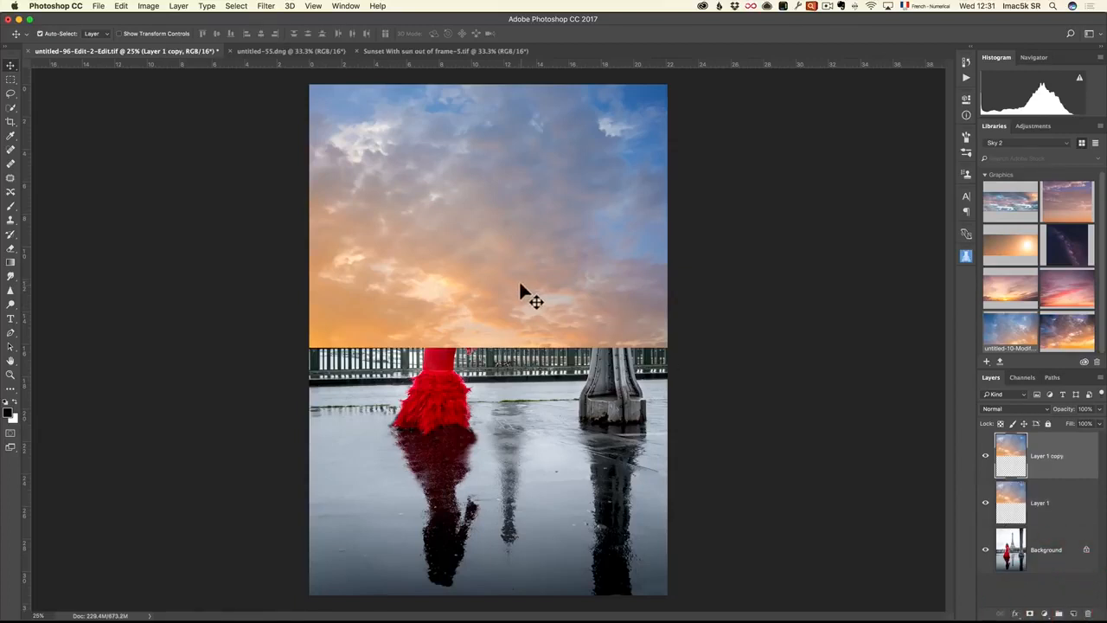
key(super+t)
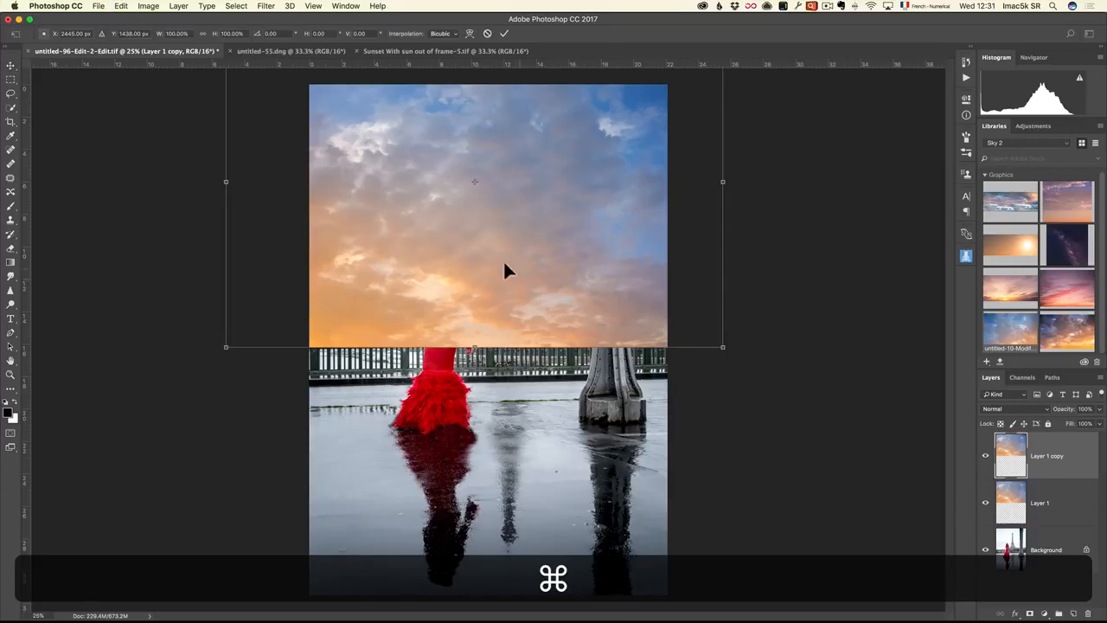
right_click(501, 259)
click(546, 406)
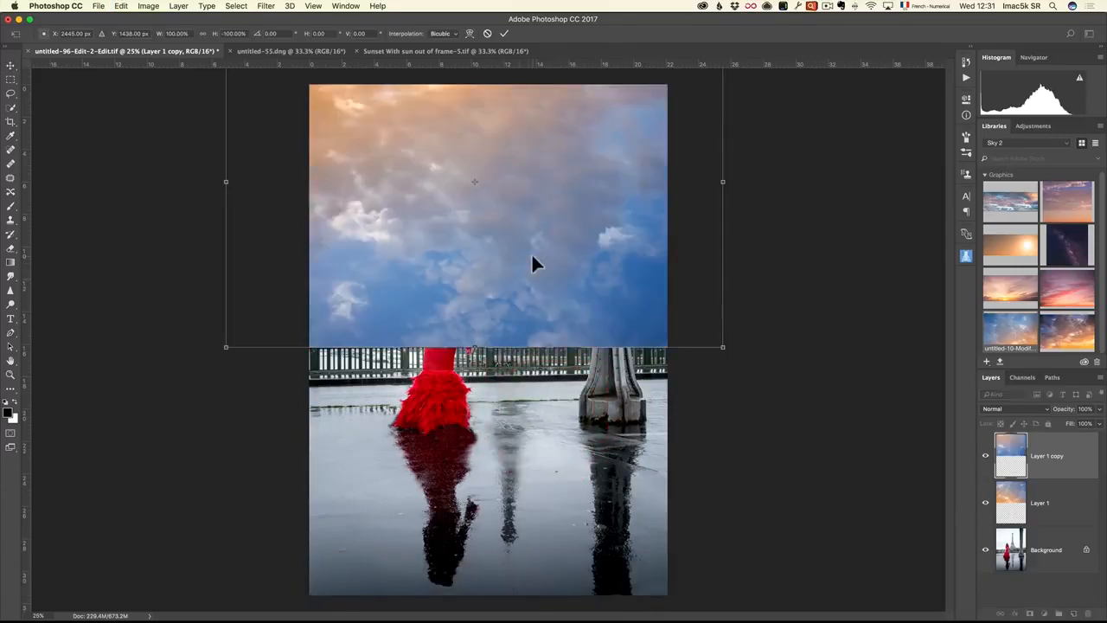
drag(526, 212, 544, 450)
key(Return)
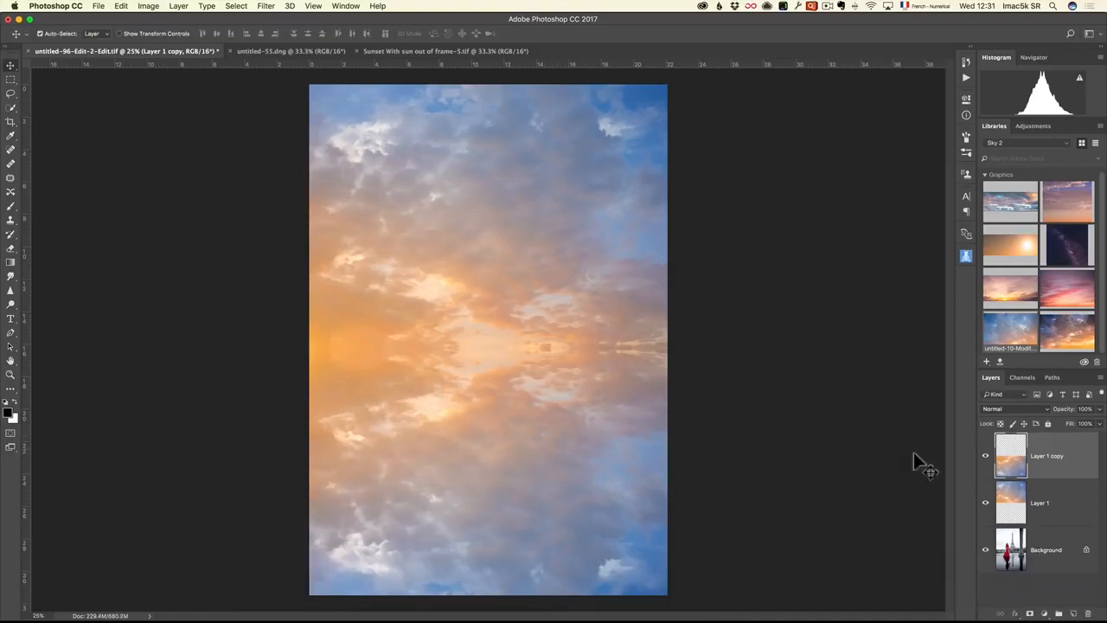
Merge the two sky layers into one and set the merged layer's blend mode to Multiply
shift+click(1062, 498)
right_click(1074, 455)
click(986, 470)
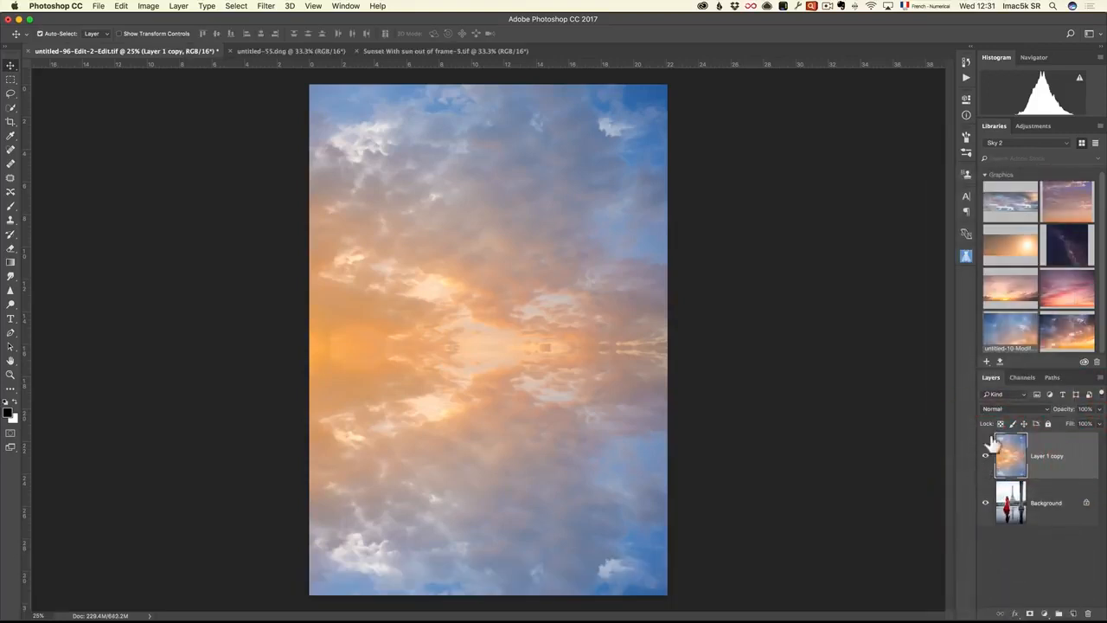
click(1003, 409)
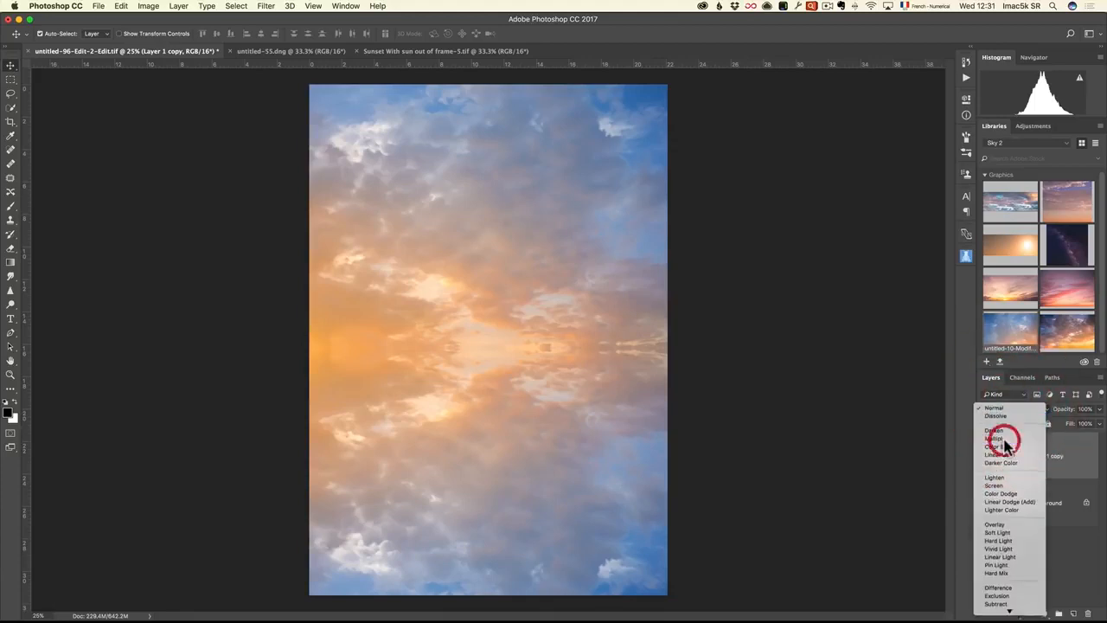
click(1004, 443)
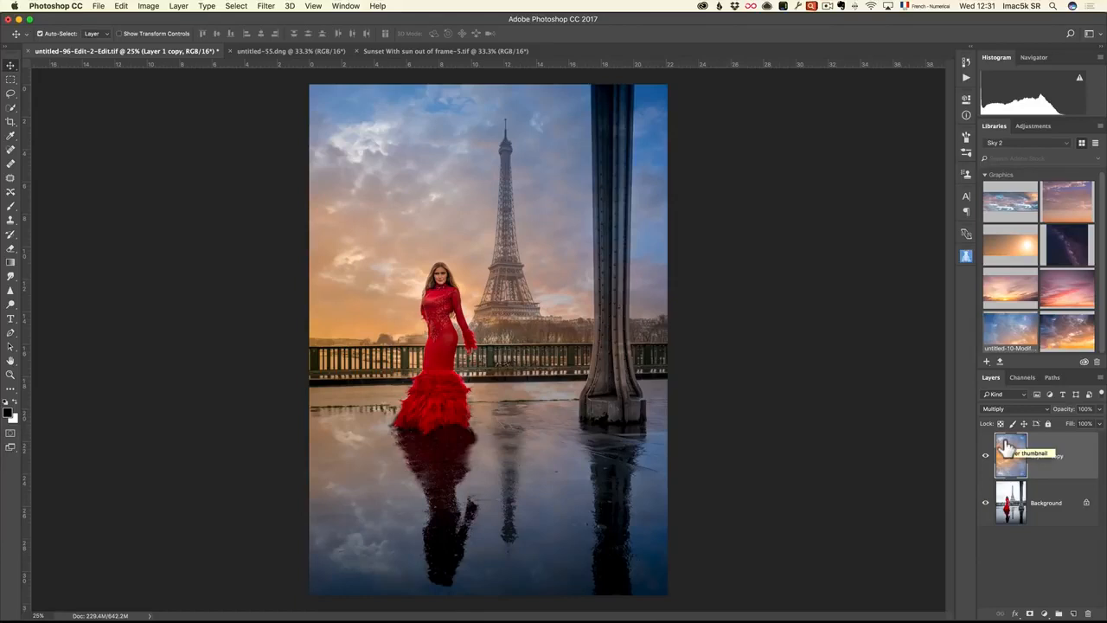
Examine the sky blend up close around the woman, tower and pillar, and compare the photo with the sky layer hidden and shown
key(z)
click(437, 294)
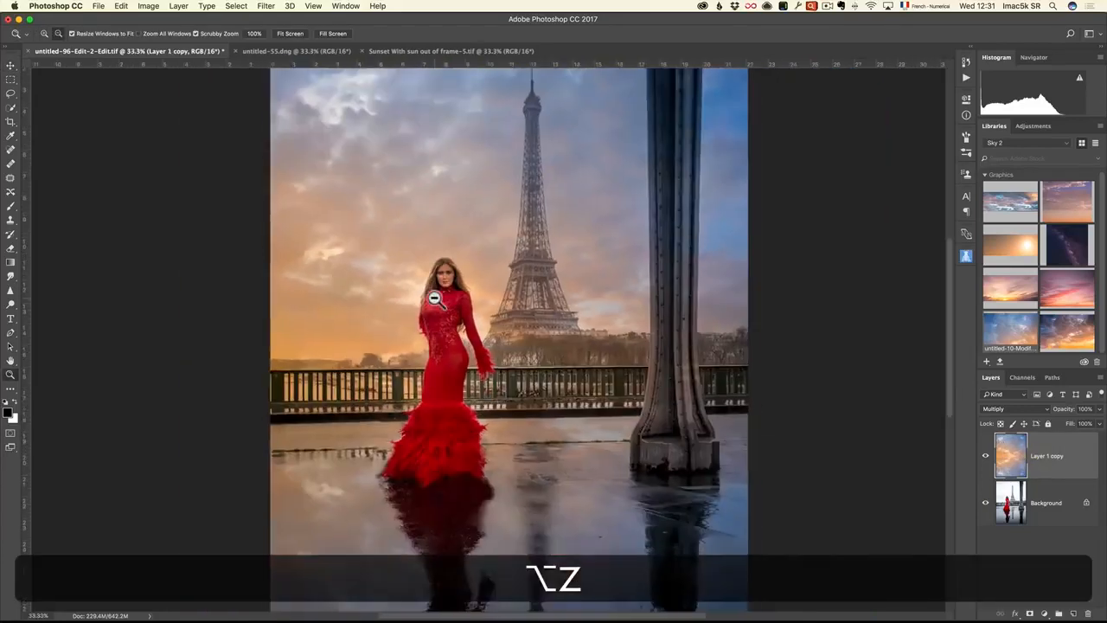
alt+click(435, 297)
click(473, 283)
click(472, 282)
click(472, 281)
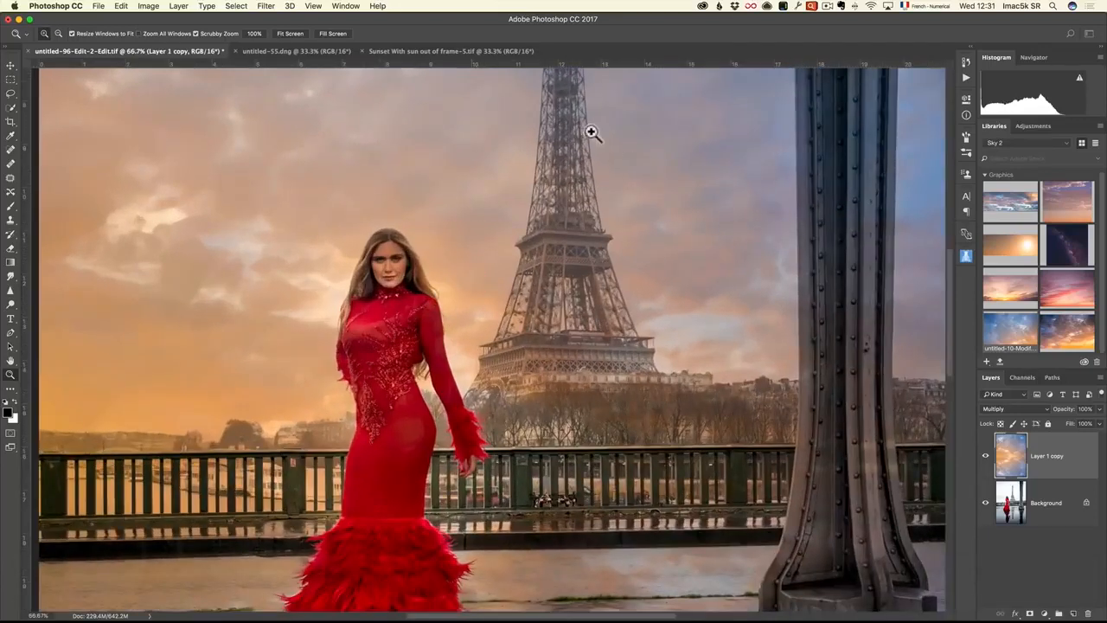
key(space)
drag(574, 124, 568, 198)
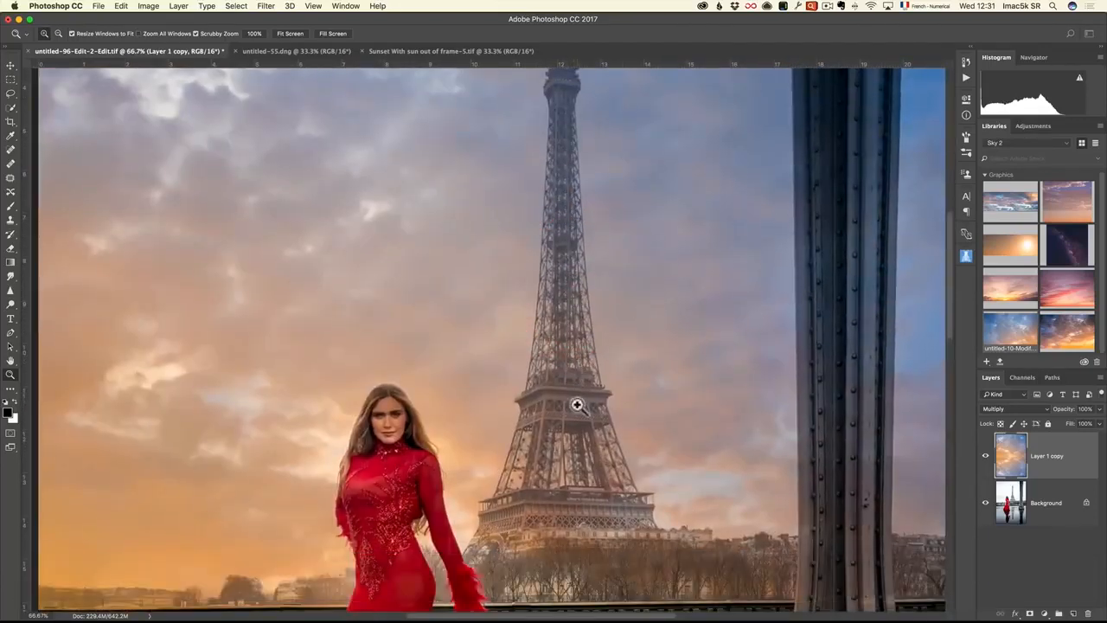
key(space)
drag(692, 415, 493, 285)
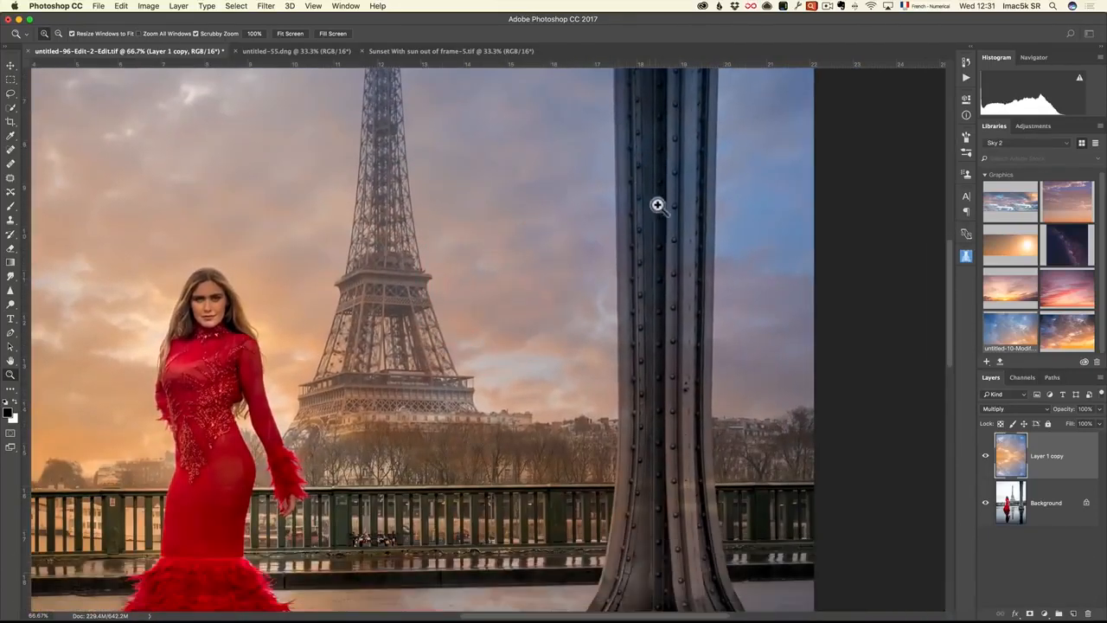
key(space)
drag(667, 439, 686, 144)
drag(367, 482, 486, 285)
key(alt+z)
alt+click(428, 357)
alt+click(428, 357)
alt+click(428, 358)
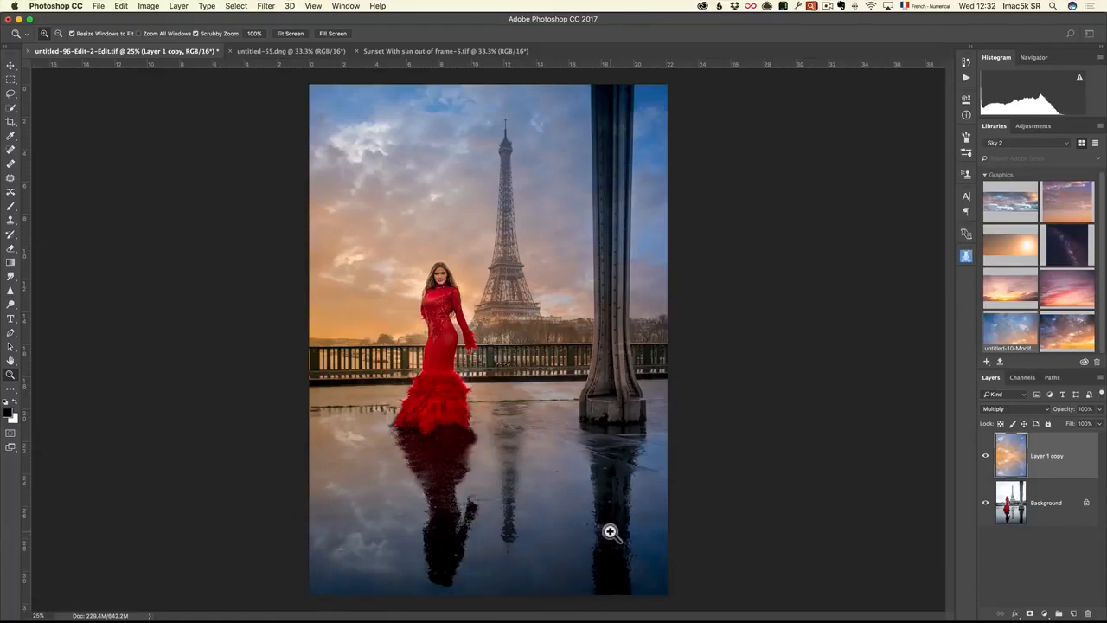
click(984, 459)
click(985, 459)
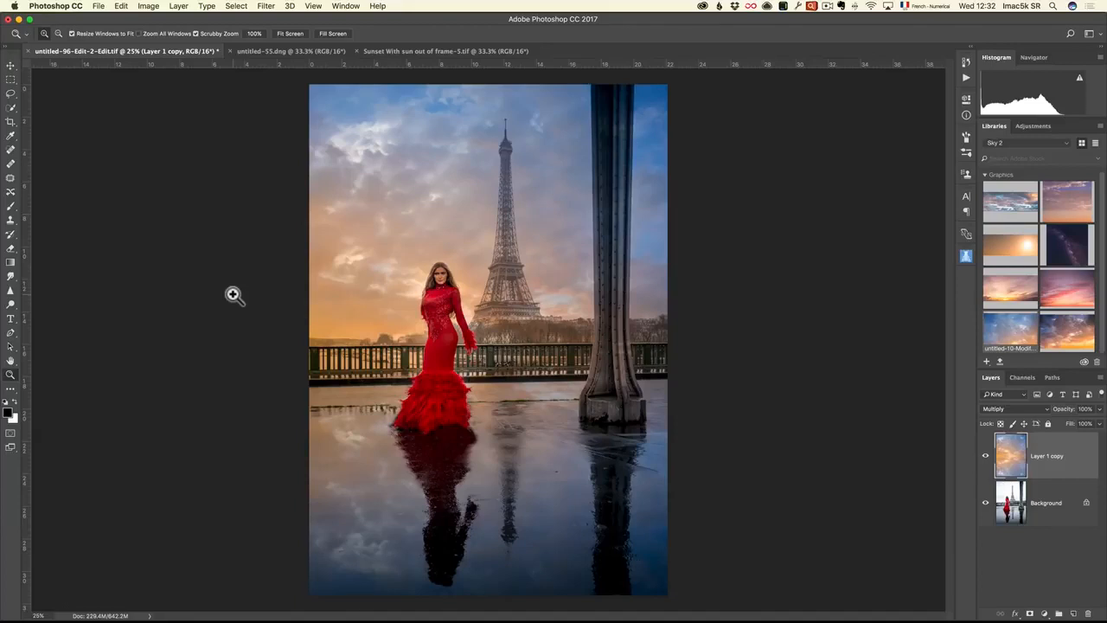
Lasso the wet ground below the railing, down to the photo's lower edge, with a 20 px feather
click(10, 93)
mouse_move(307, 384)
mouse_down()
mouse_move(428, 372)
mouse_move(436, 265)
mouse_move(455, 290)
mouse_move(459, 371)
mouse_move(585, 351)
mouse_move(596, 336)
mouse_move(596, 92)
mouse_move(619, 87)
mouse_move(622, 329)
mouse_move(737, 452)
mouse_move(662, 605)
mouse_move(370, 605)
mouse_up()
drag(293, 489, 313, 386)
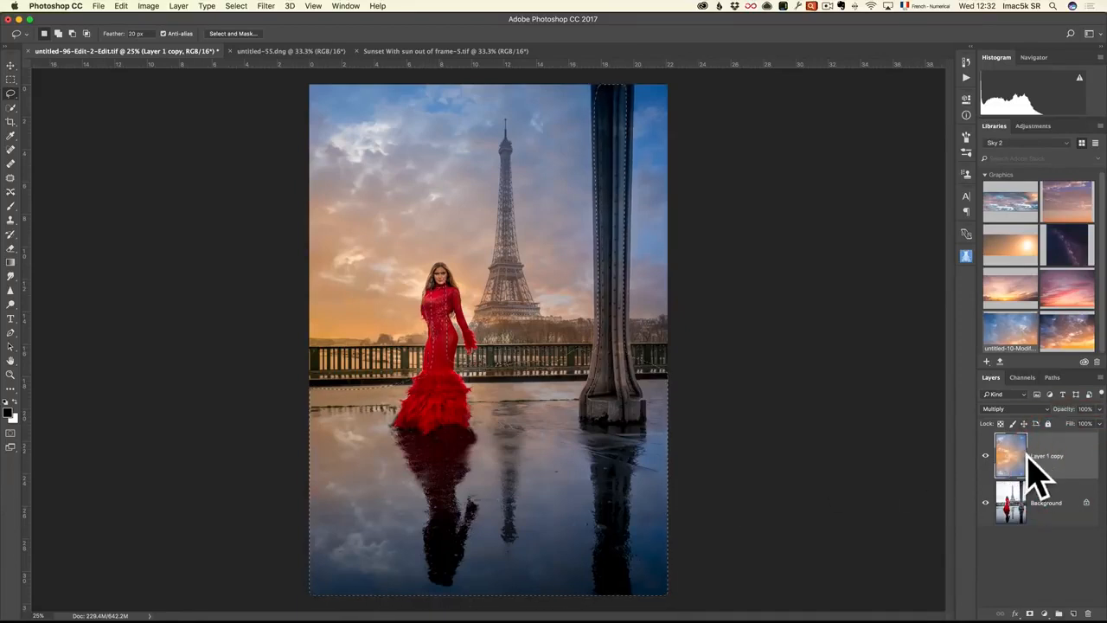
Apply a Gaussian Blur with a 167.7-pixel radius to the selected sky reflection and deselect the area
click(267, 7)
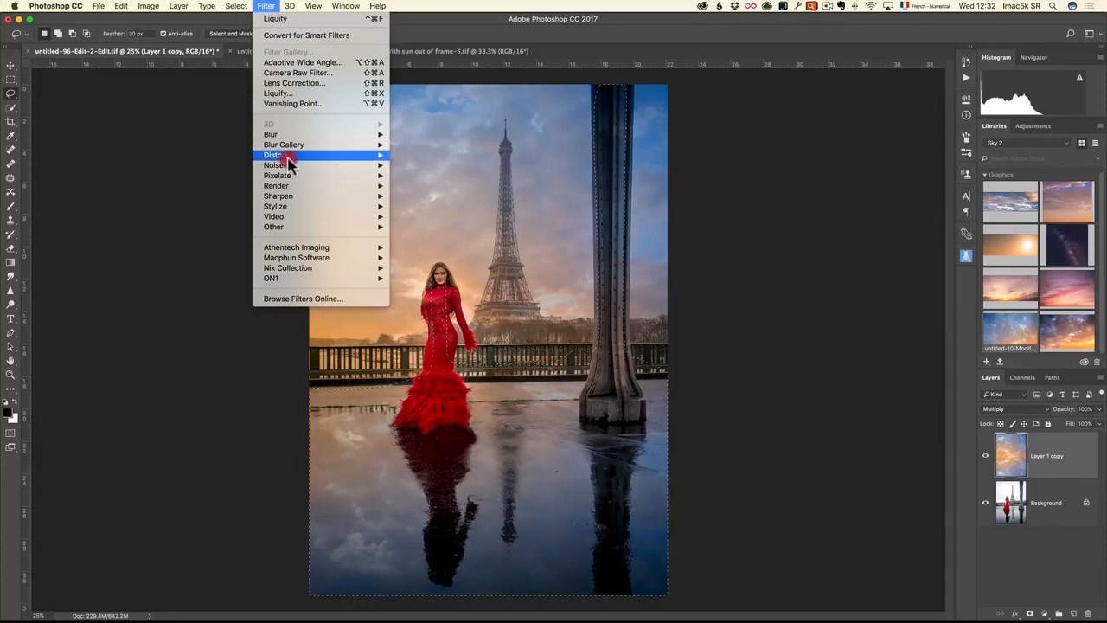
mouse_move(316, 136)
click(419, 176)
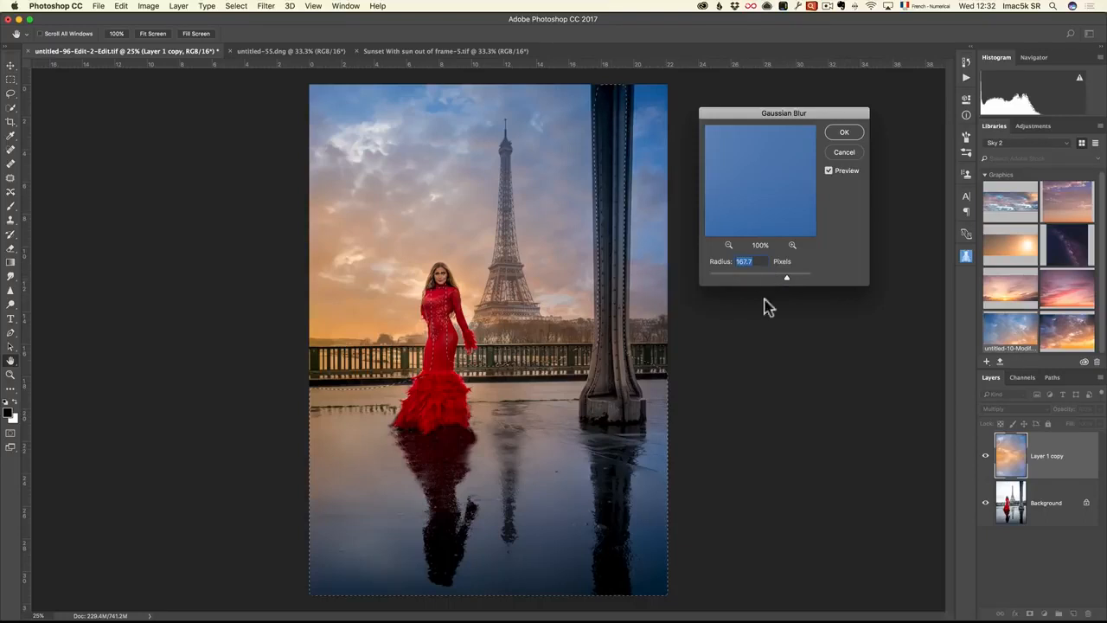
click(828, 172)
click(846, 133)
key(l)
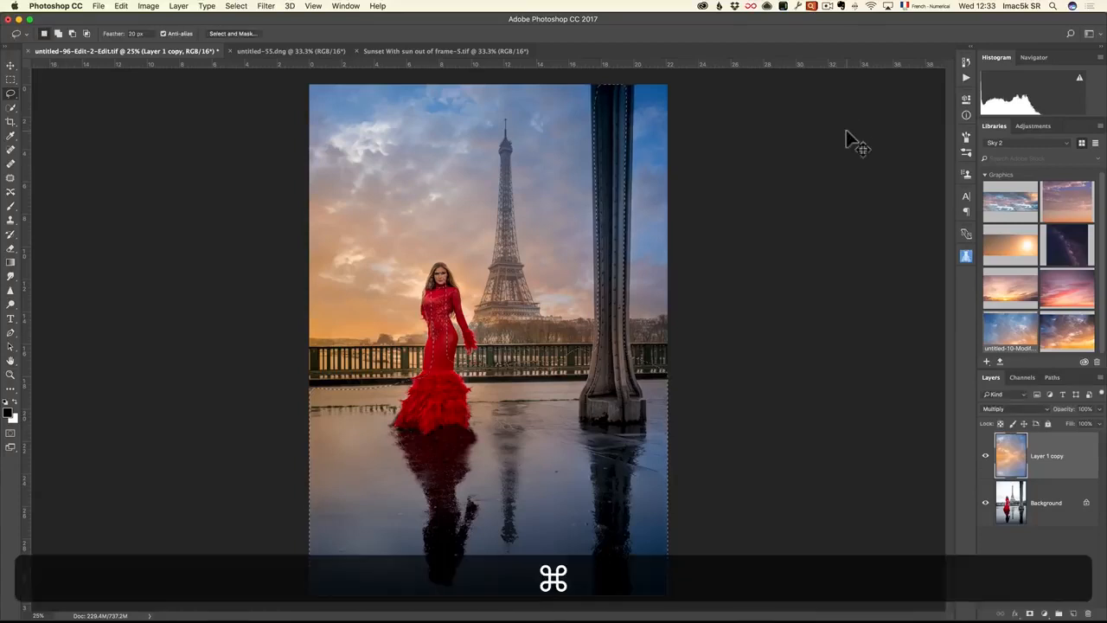
key(super+d)
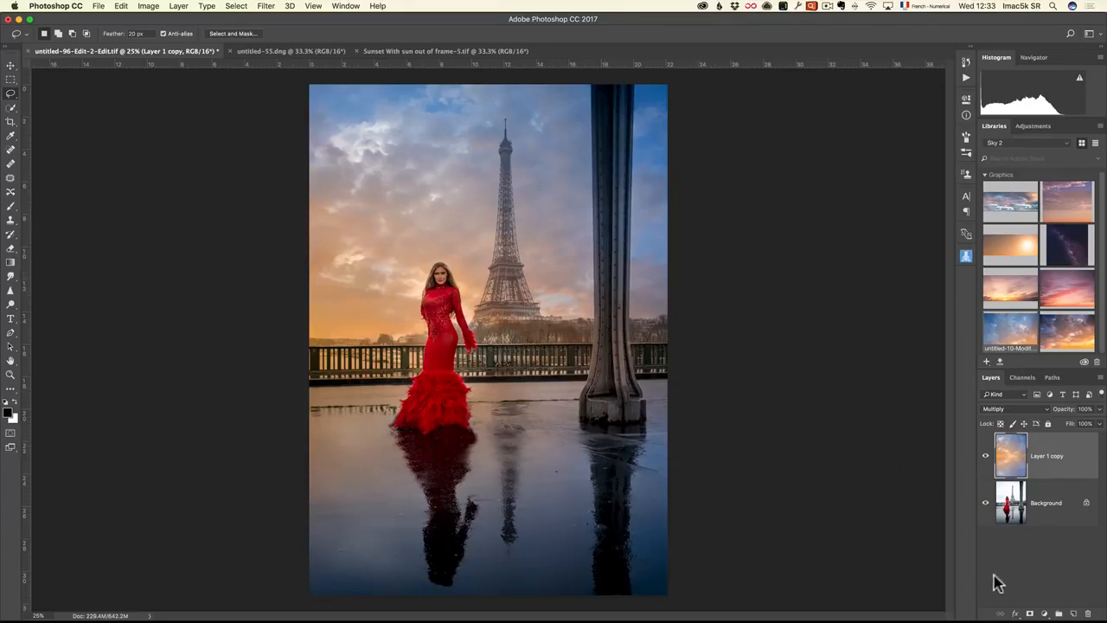
Add a layer mask to the sky layer and paint black over the iron pillar with a soft 15% opacity brush
click(1029, 614)
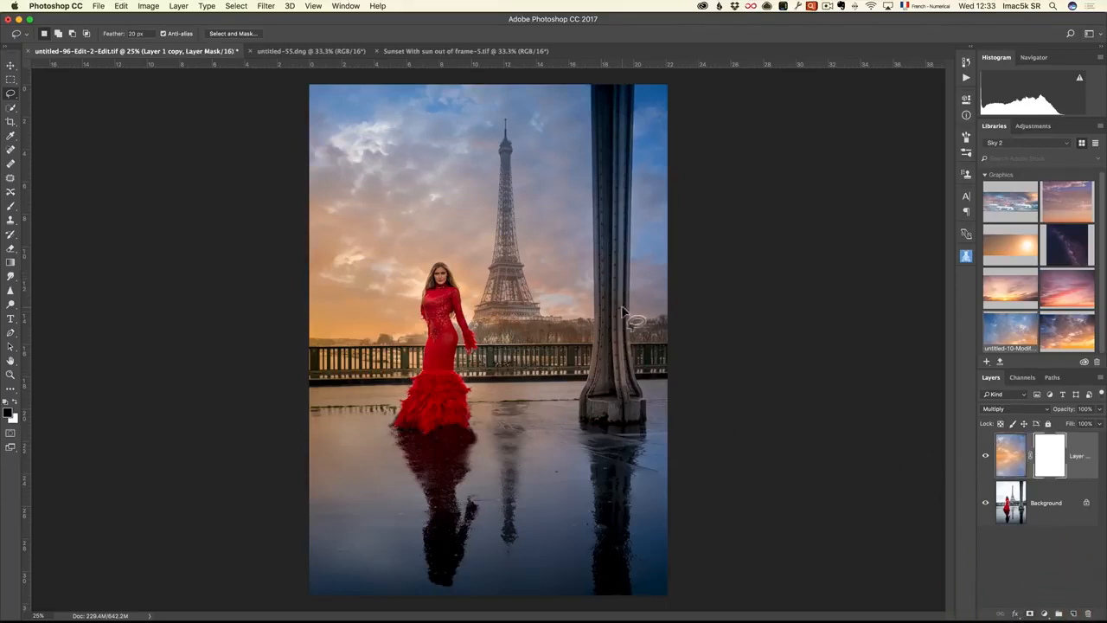
key(b)
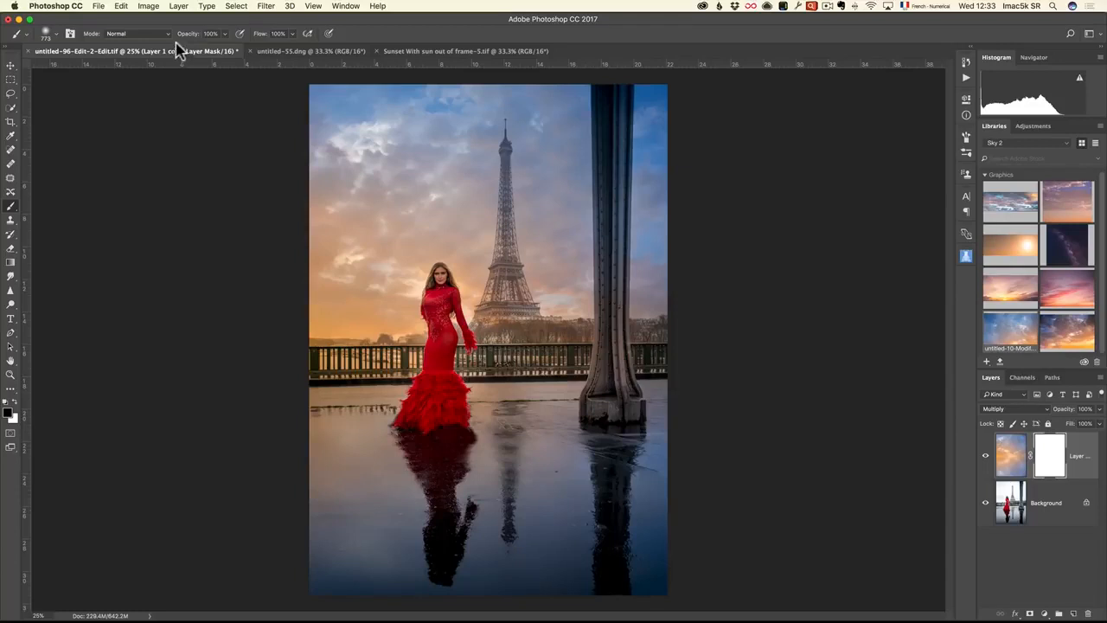
drag(186, 36, 147, 39)
right_click(616, 130)
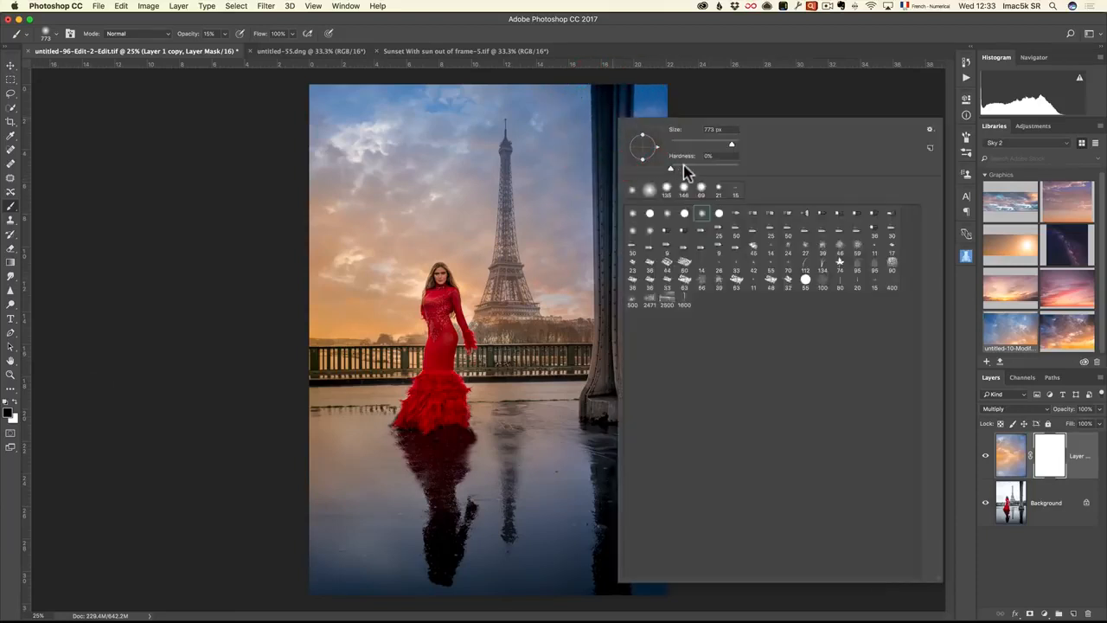
drag(612, 104, 597, 111)
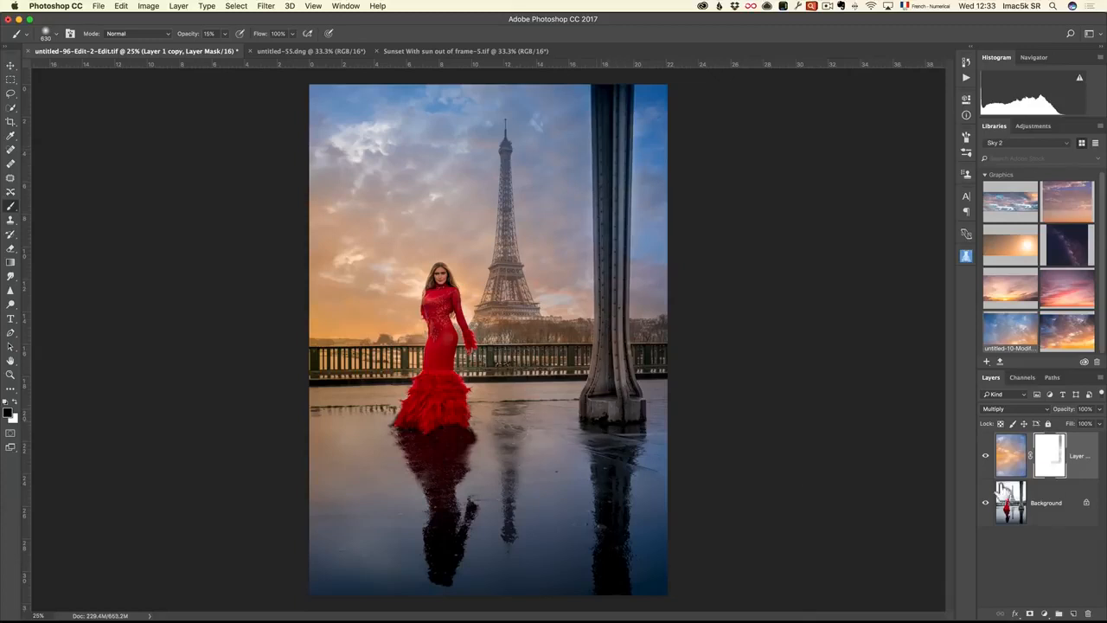
Paint black on the sky layer's mask over parts of the wet ground and the reflections with a larger brush
drag(401, 463, 431, 467)
drag(339, 450, 360, 481)
drag(553, 435, 656, 443)
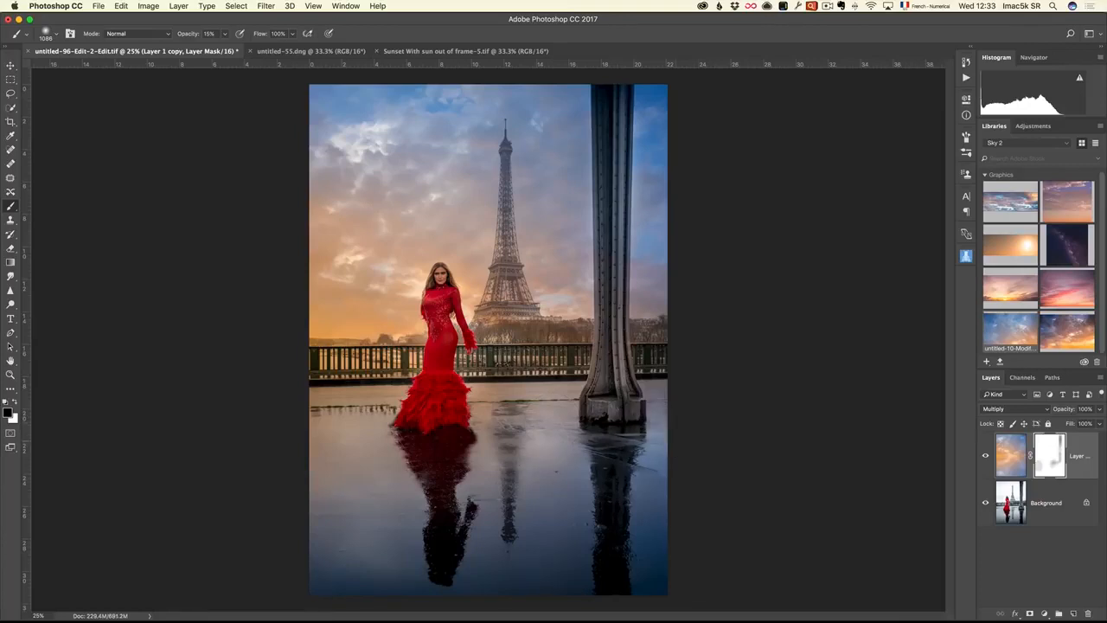
Paint black on the mask over the woman and her red dress, and compare with the sky layer hidden and shown
key(z)
click(443, 303)
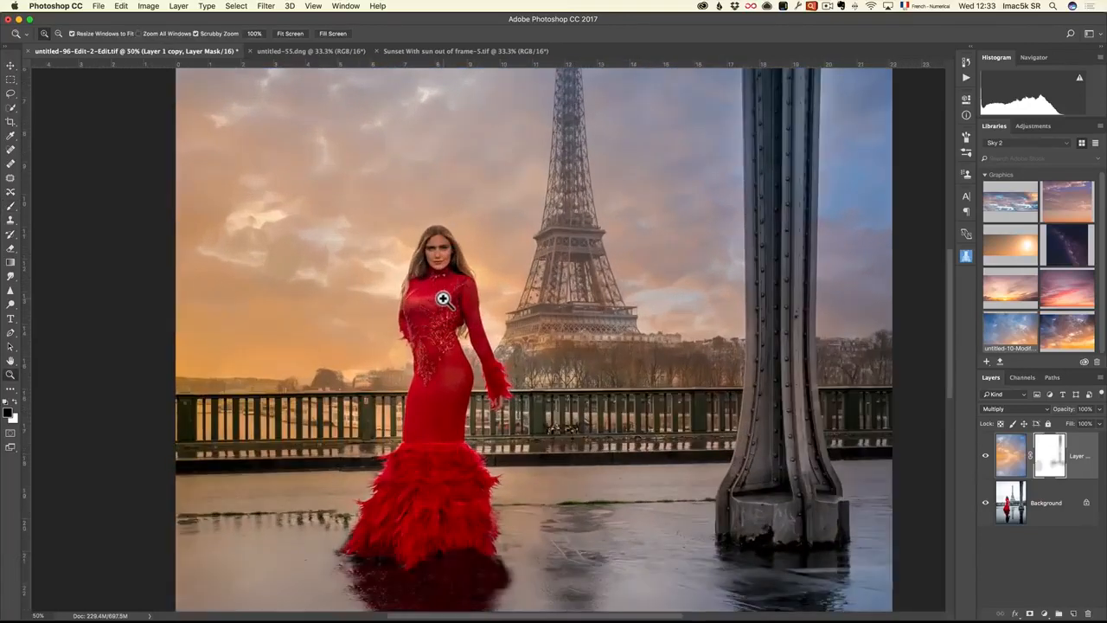
key(b)
drag(424, 289, 323, 293)
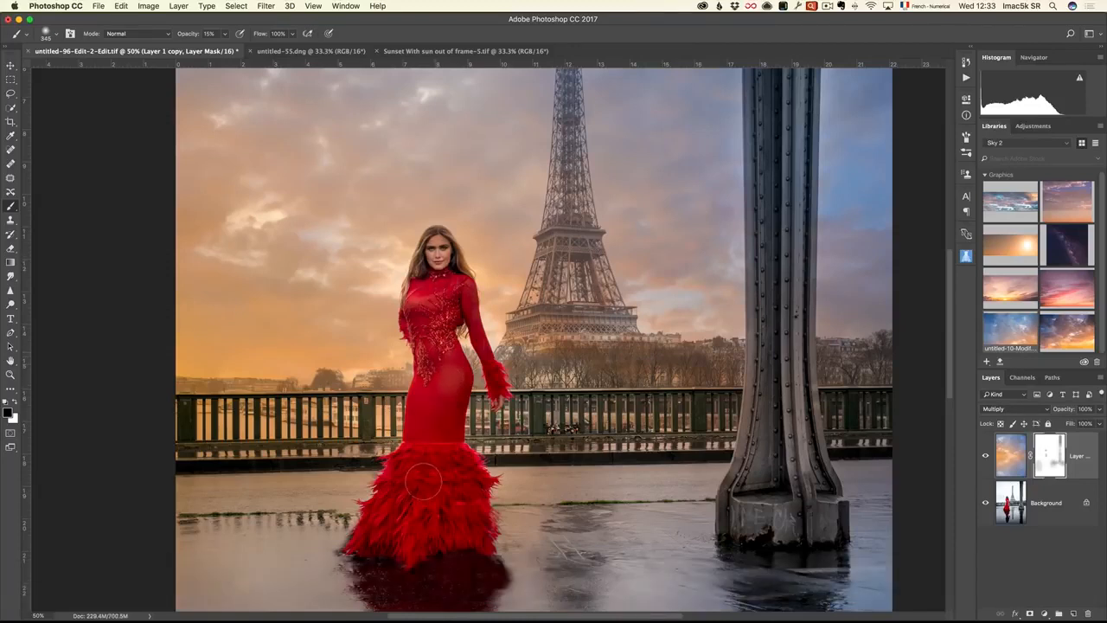
key(z)
alt+click(506, 415)
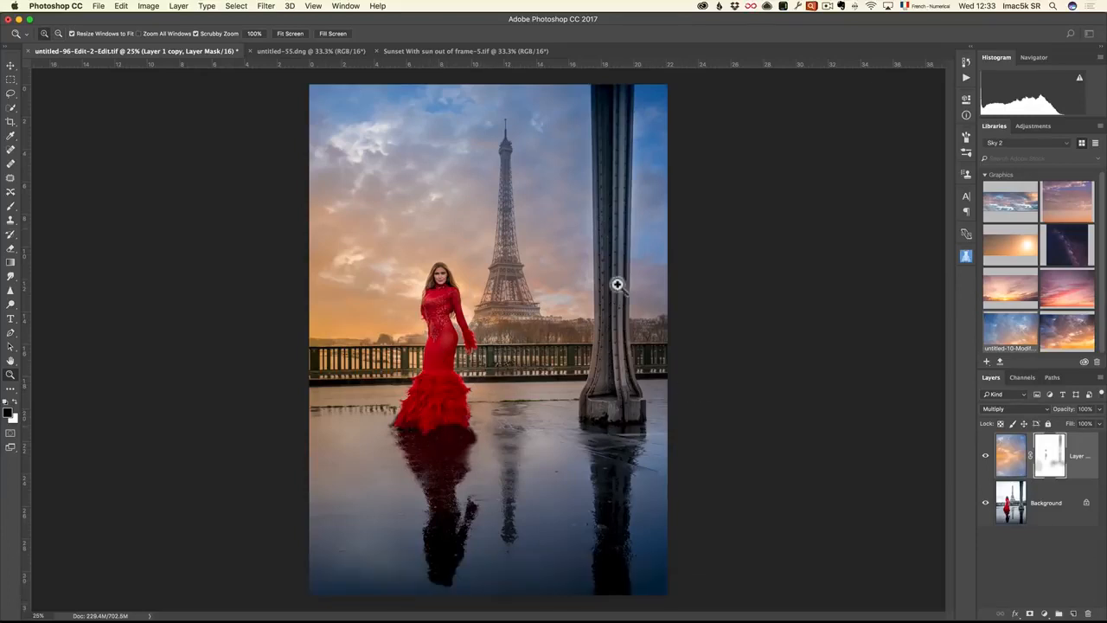
click(985, 455)
click(986, 455)
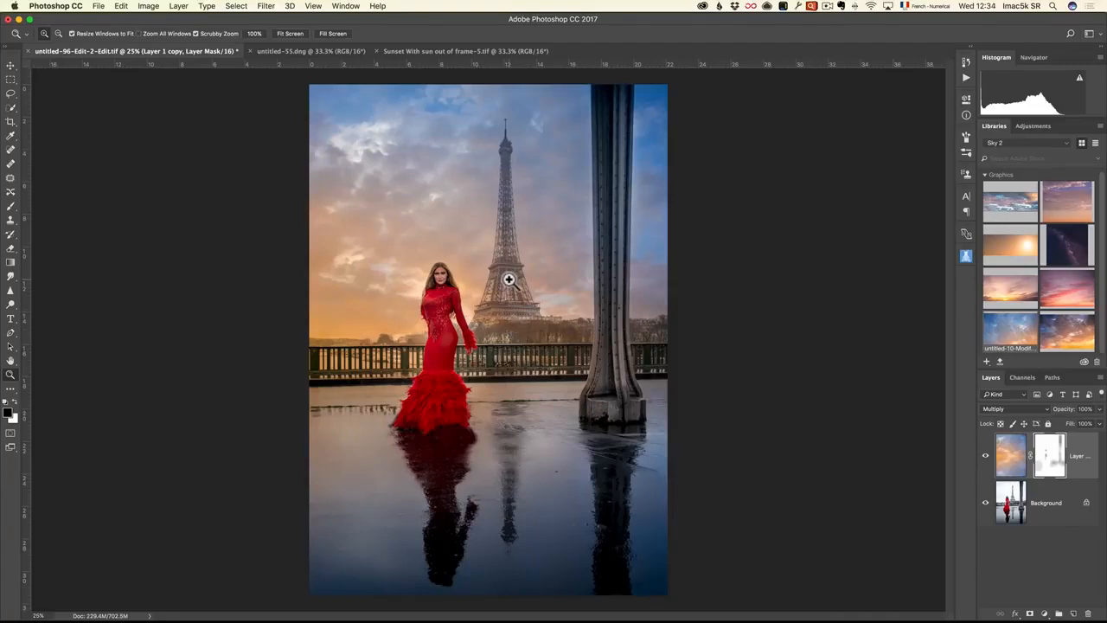
Duplicate the Background layer, move the copy to the top of the layer stack and set its blend mode to Multiply
click(1009, 504)
drag(1008, 510, 1074, 613)
drag(1029, 533, 983, 458)
click(1003, 408)
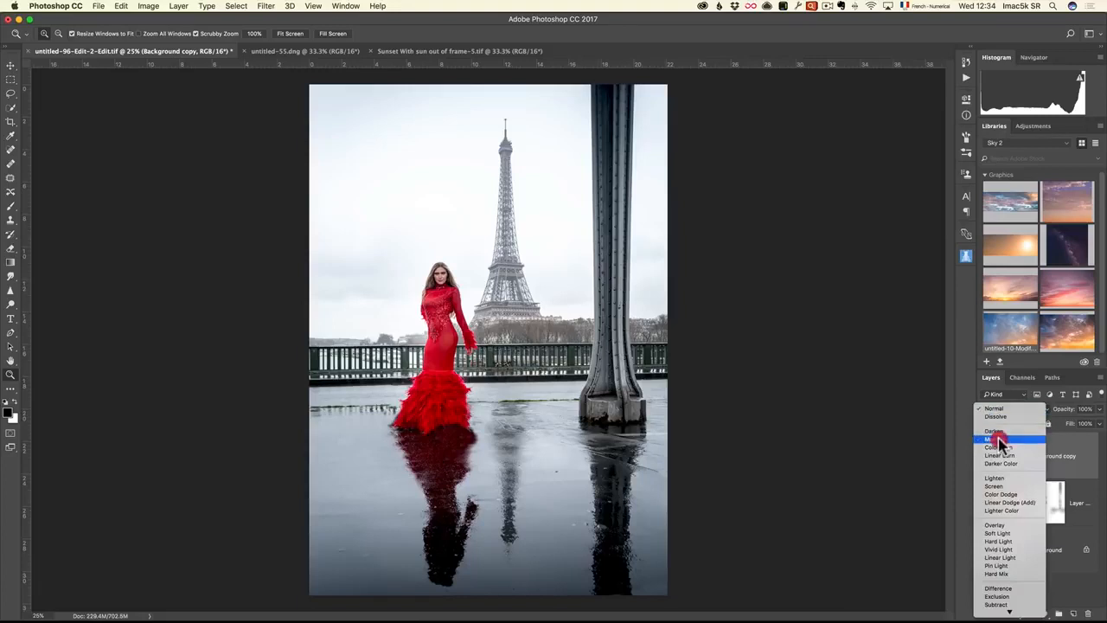
click(999, 441)
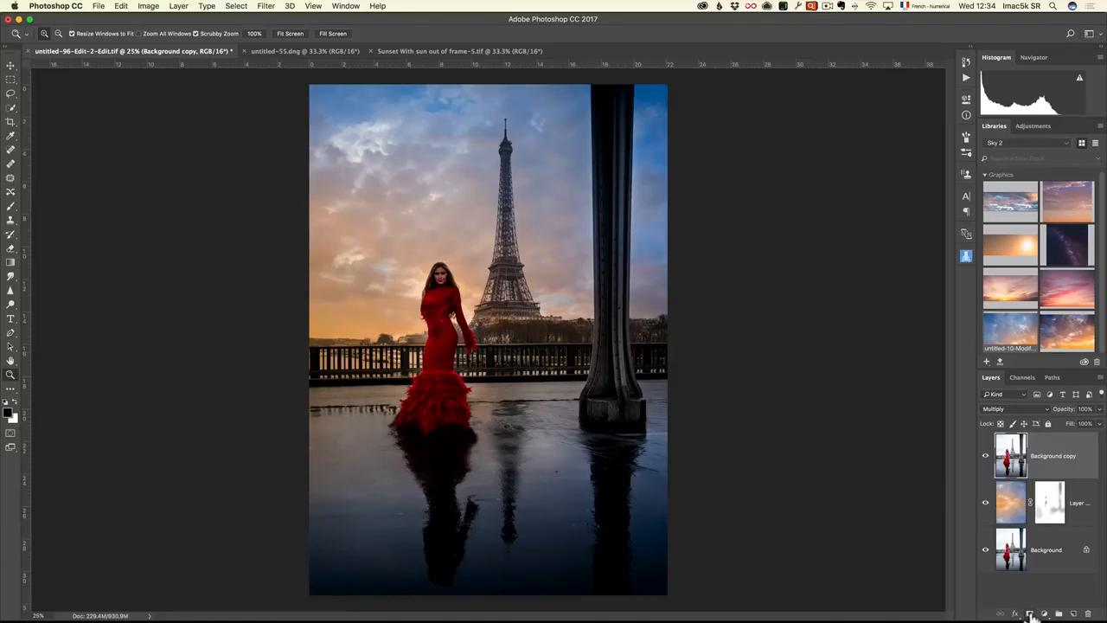
Add a black mask to the Multiply Background copy and paint white over the Eiffel Tower with a 60% opacity brush
key(alt)
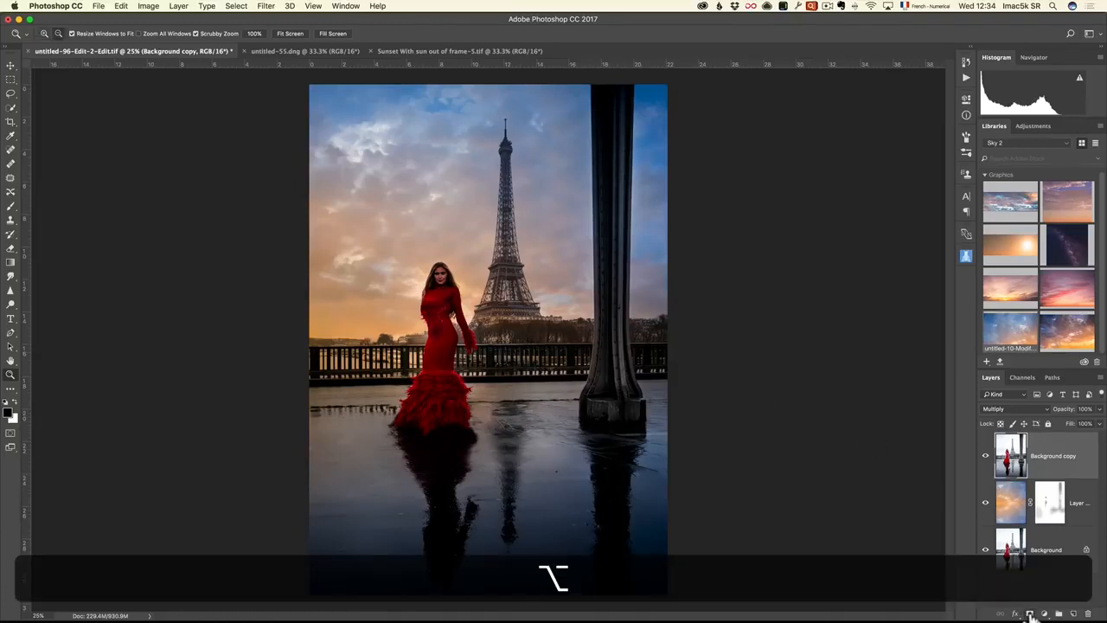
alt+click(1031, 614)
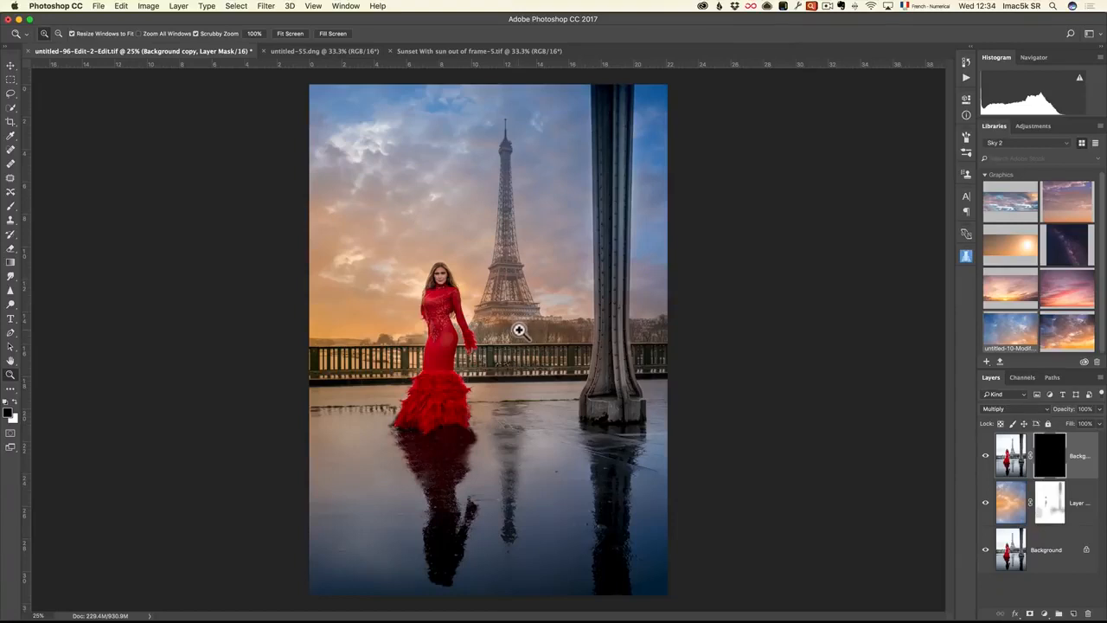
key(b)
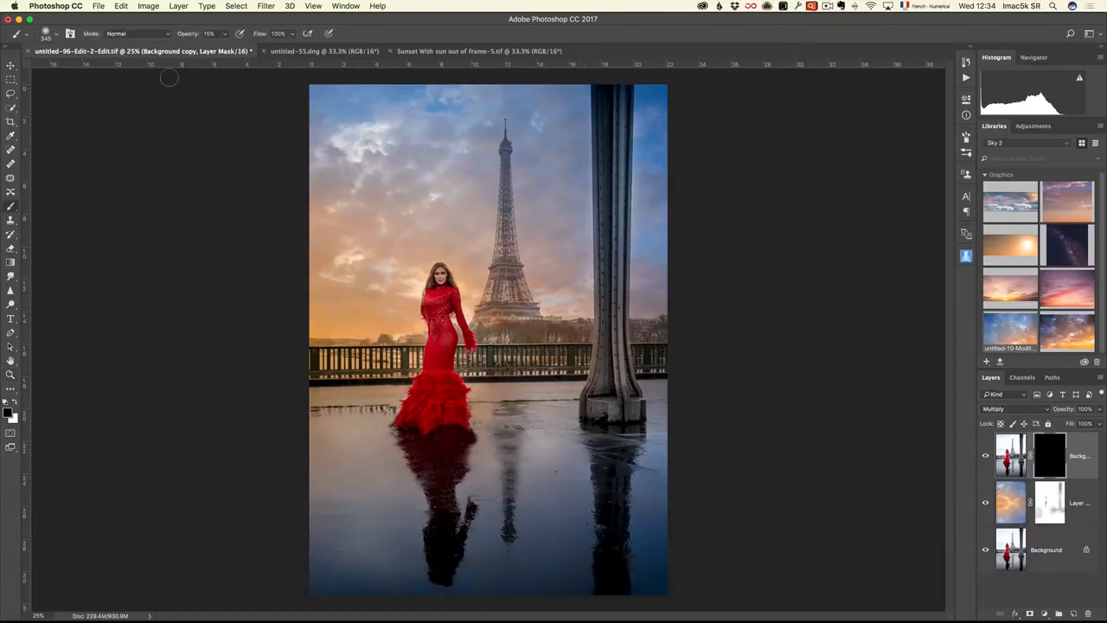
drag(178, 38, 214, 40)
key(x)
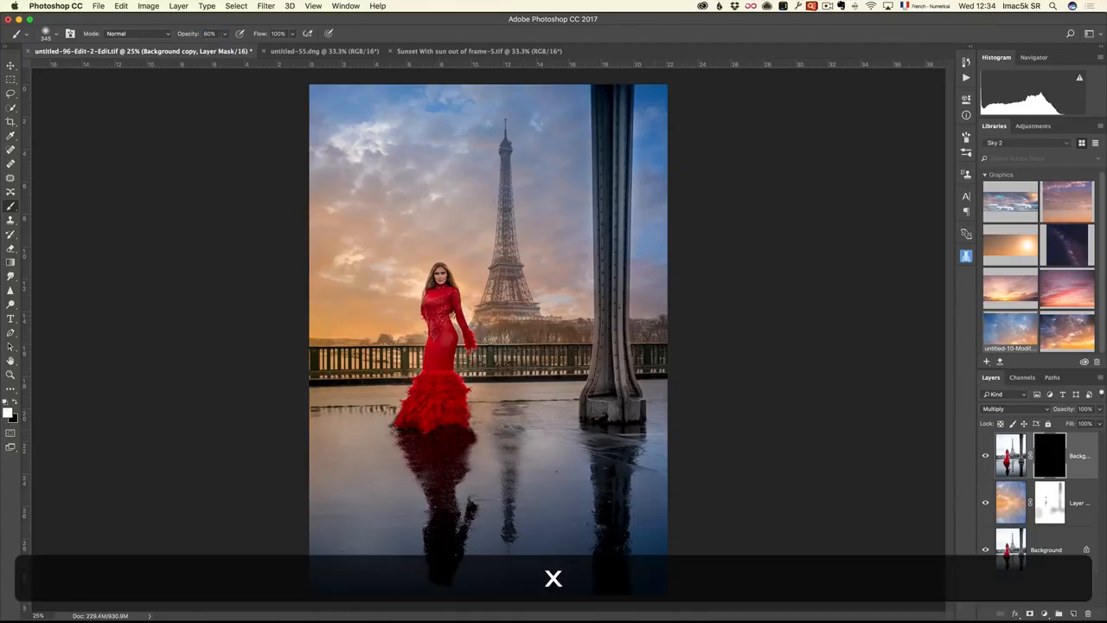
drag(505, 145, 507, 320)
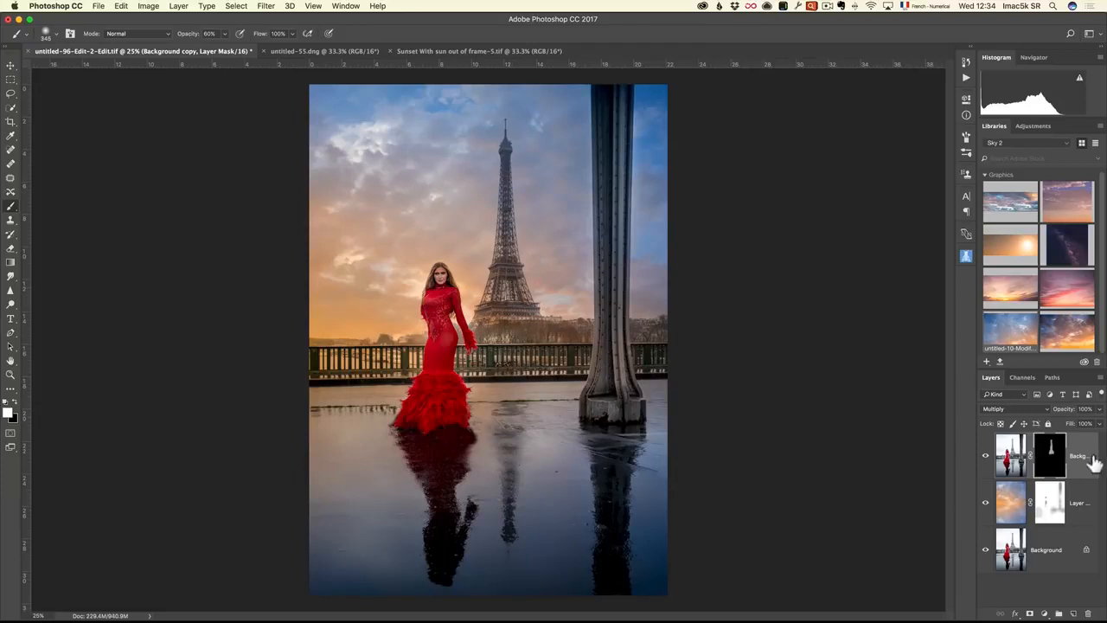
Group the Background copy and the sky layer, name the group "sunset", and hide it
click(1025, 453)
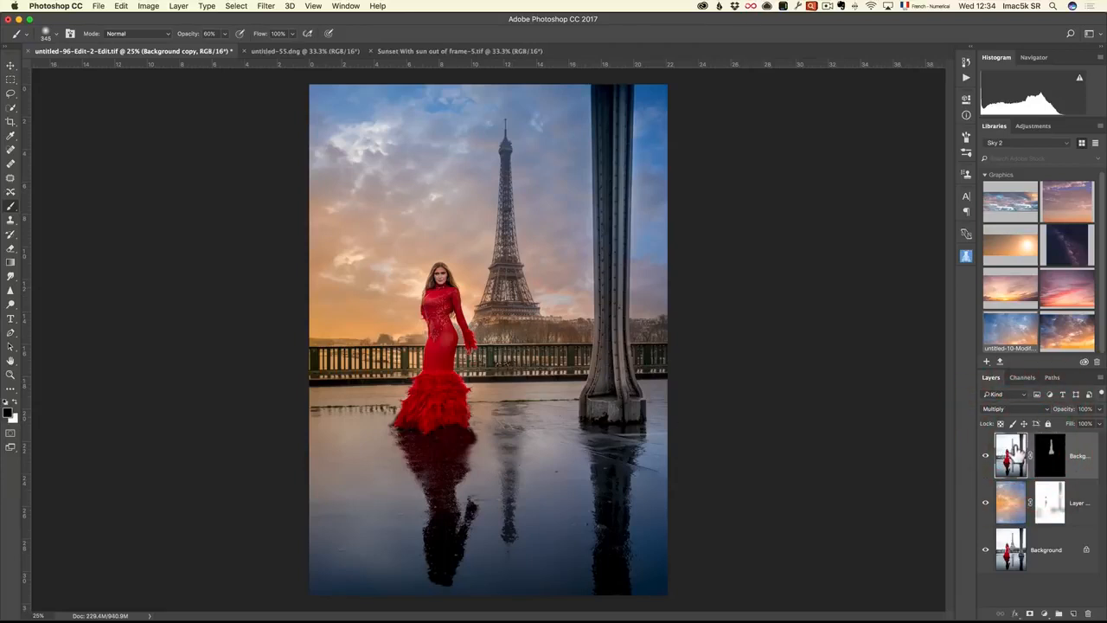
shift+click(1086, 503)
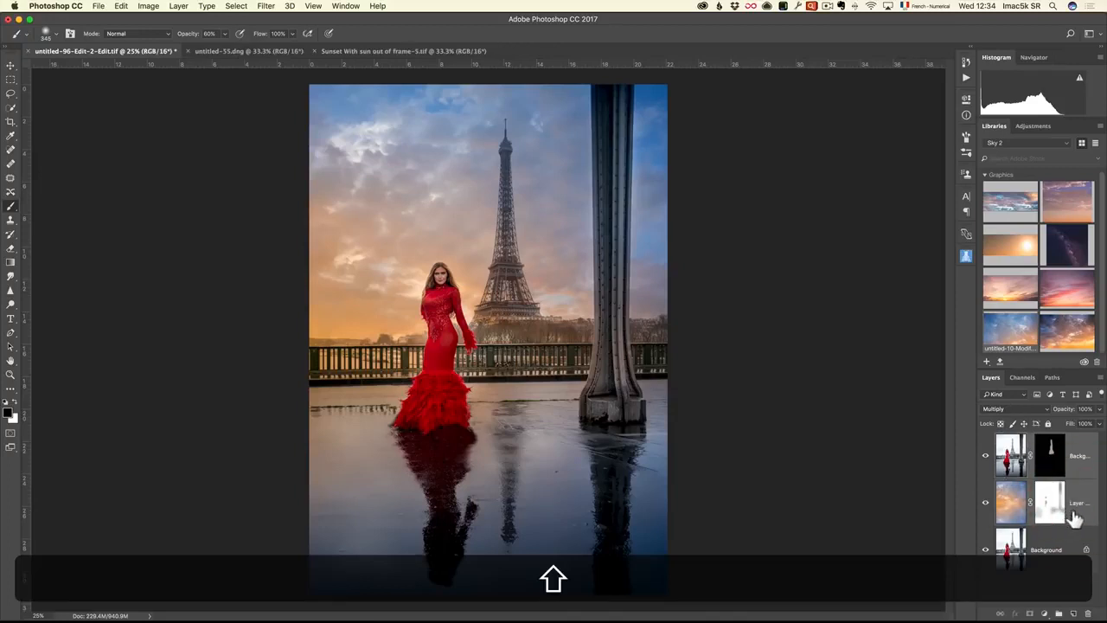
click(1059, 613)
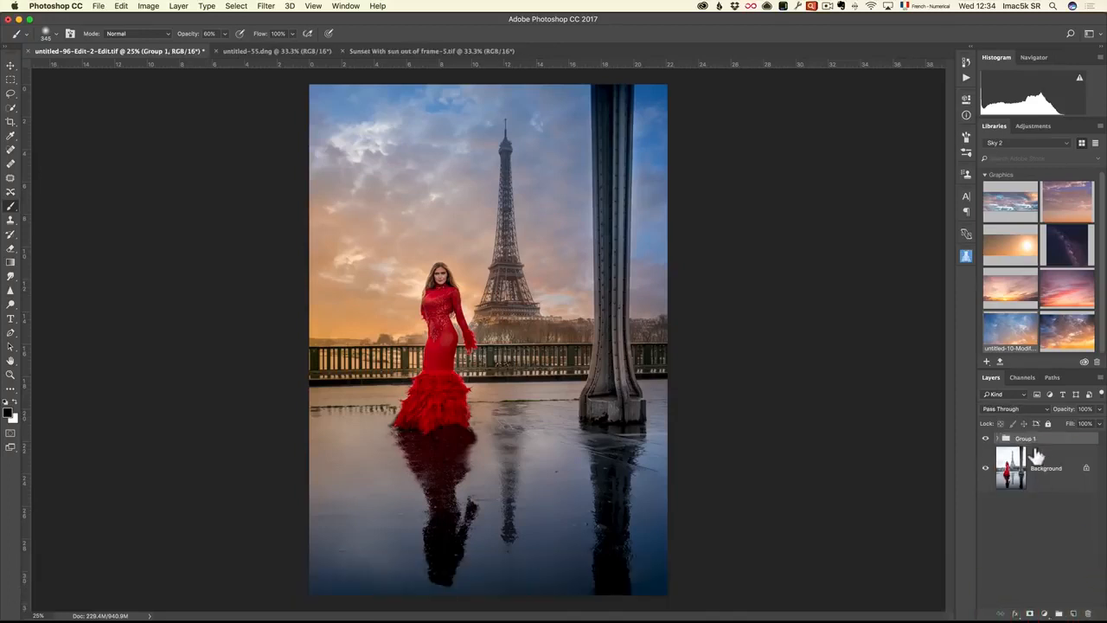
double_click(1025, 439)
text(su)
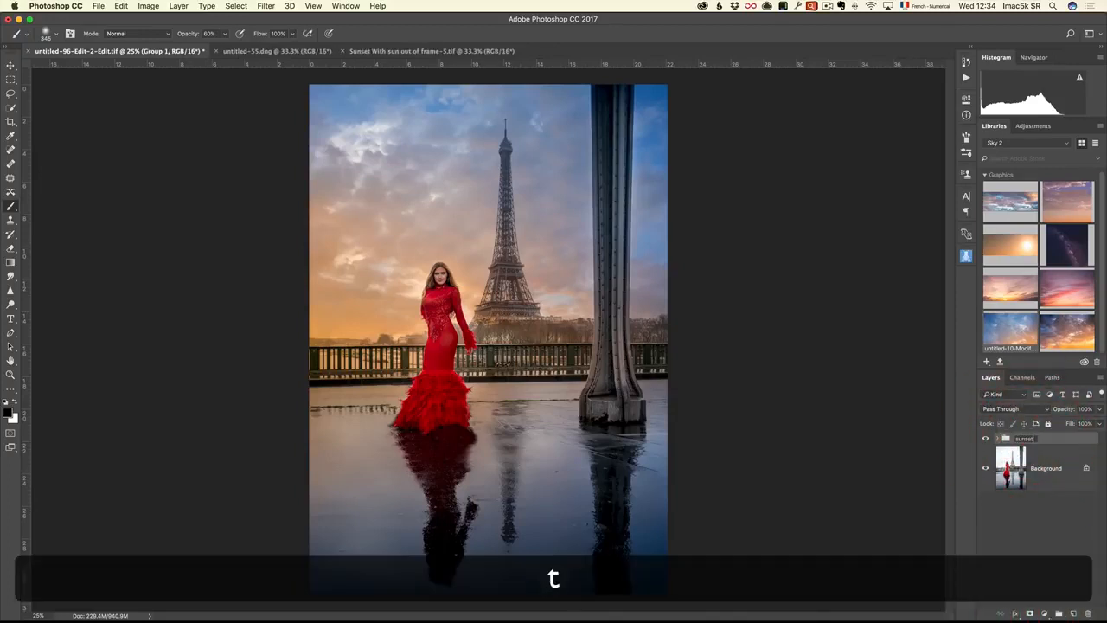
text(nset)
key(Return)
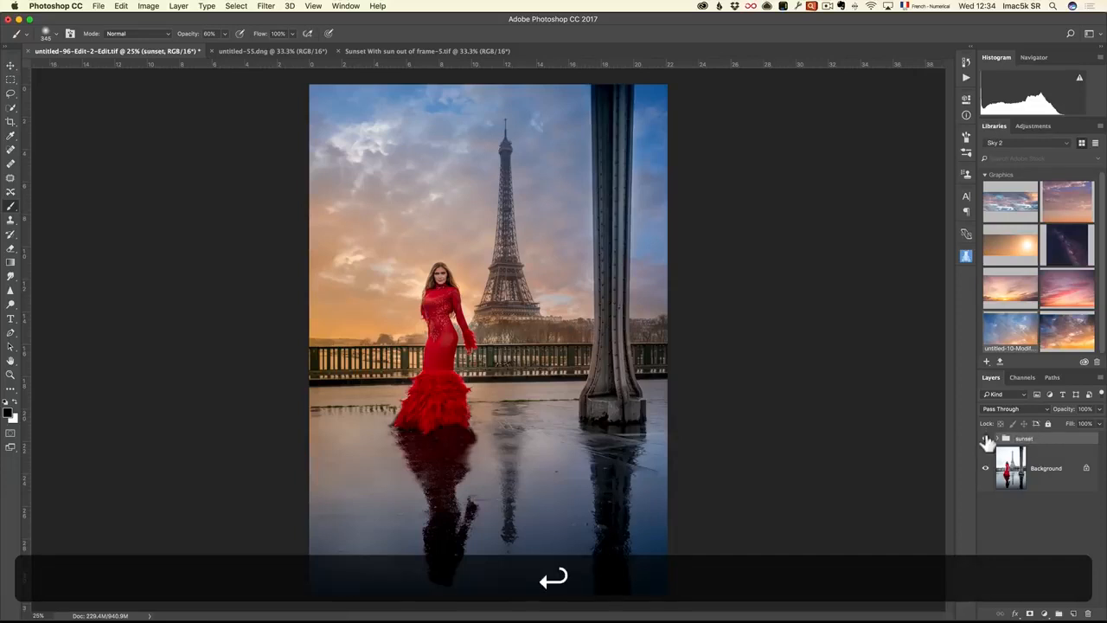
click(985, 439)
Copy the cloudy sky image from untitled-55.dng into the Eiffel Tower photo with the Move tool
click(304, 54)
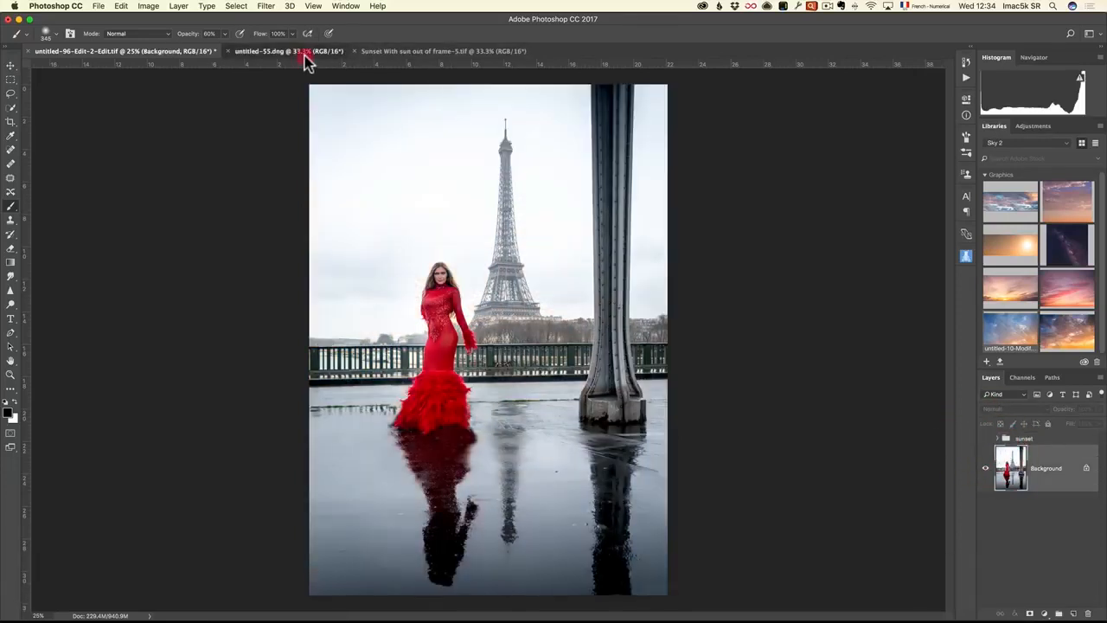
click(11, 65)
drag(294, 152, 474, 205)
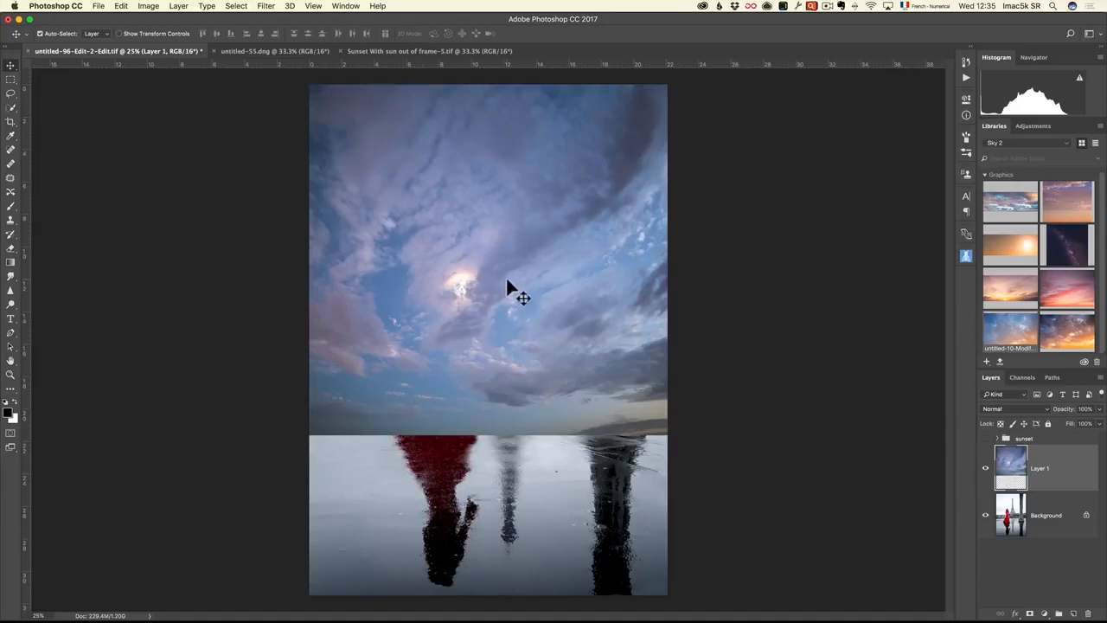
Scale the cloudy sky layer to about 86% and position it over the upper part of the photo, ending at the railing
alt+click(499, 277)
key(alt+super+t)
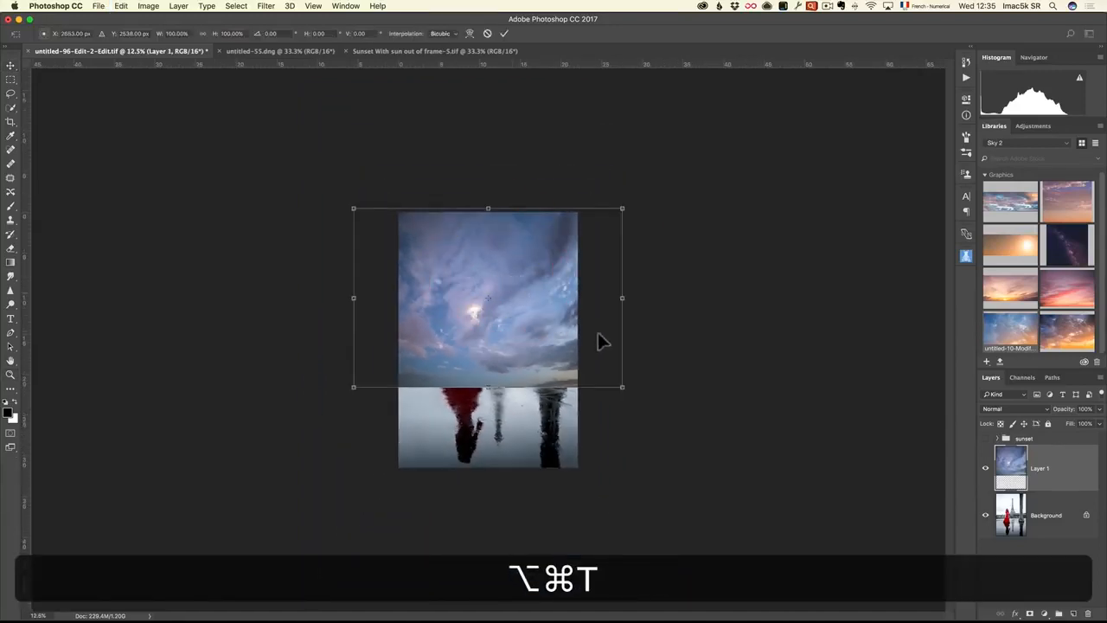
drag(622, 386, 550, 292)
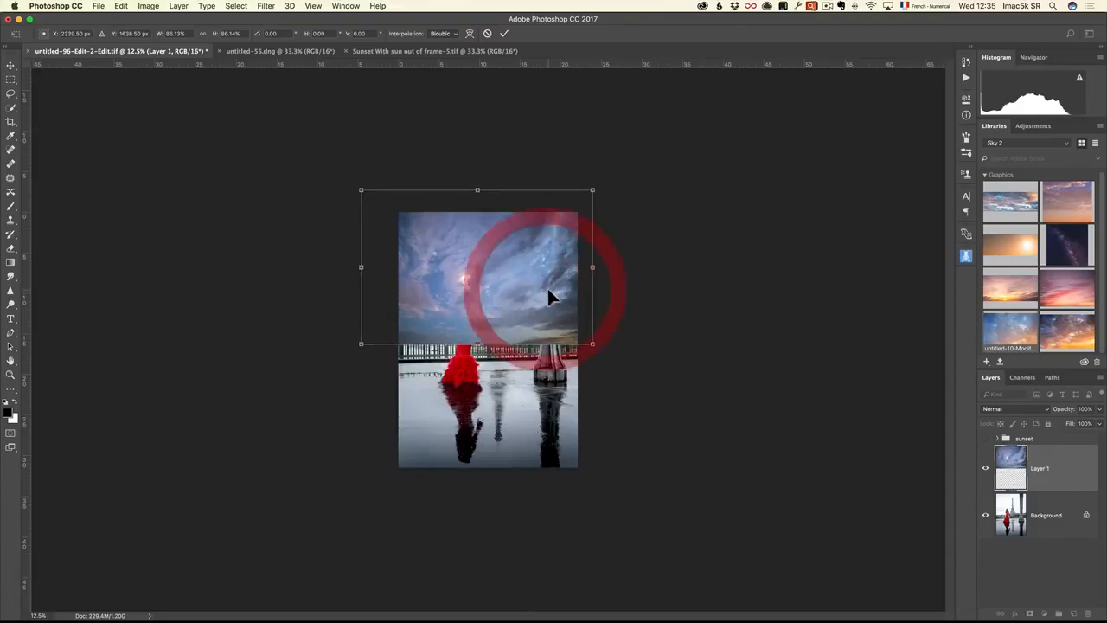
key(Return)
key(z)
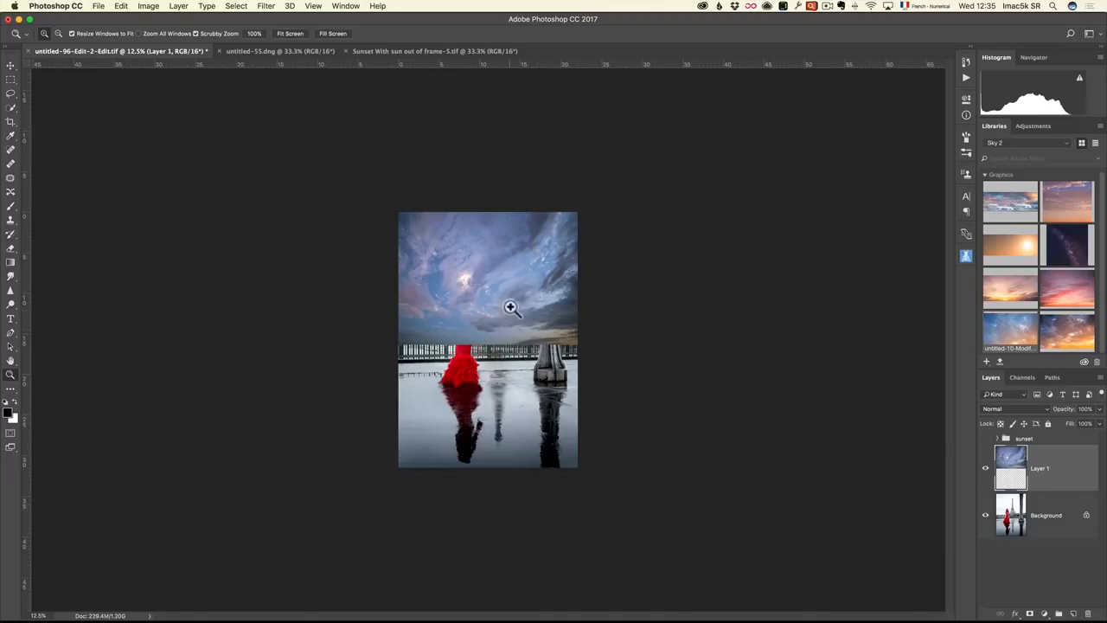
Duplicate the cloudy sky layer, flip the copy vertically and move it directly below the original as a mirrored reflection
drag(1045, 474, 1073, 613)
key(super+t)
right_click(546, 317)
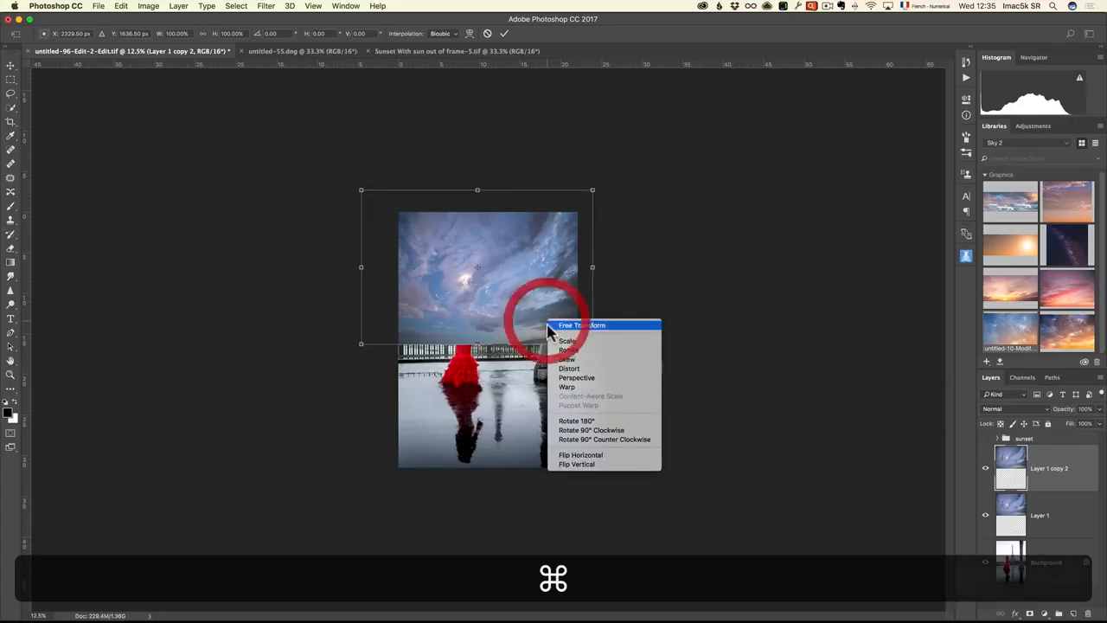
click(576, 467)
drag(510, 273, 523, 419)
key(Return)
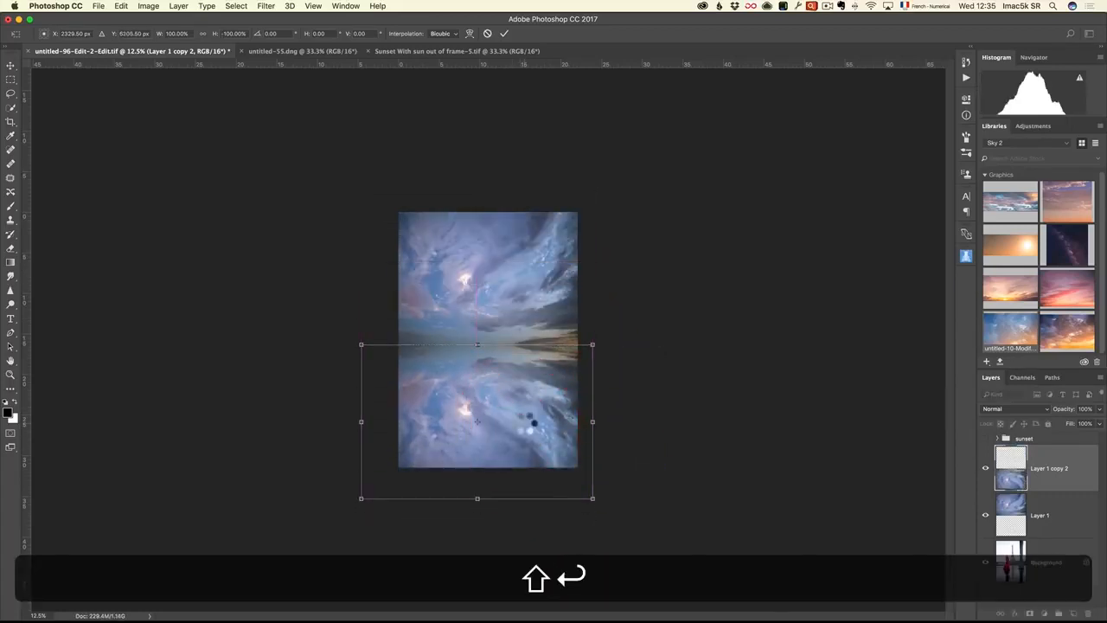
Merge the two cloudy sky layers and set the merged layer's blend mode to Multiply
key(z)
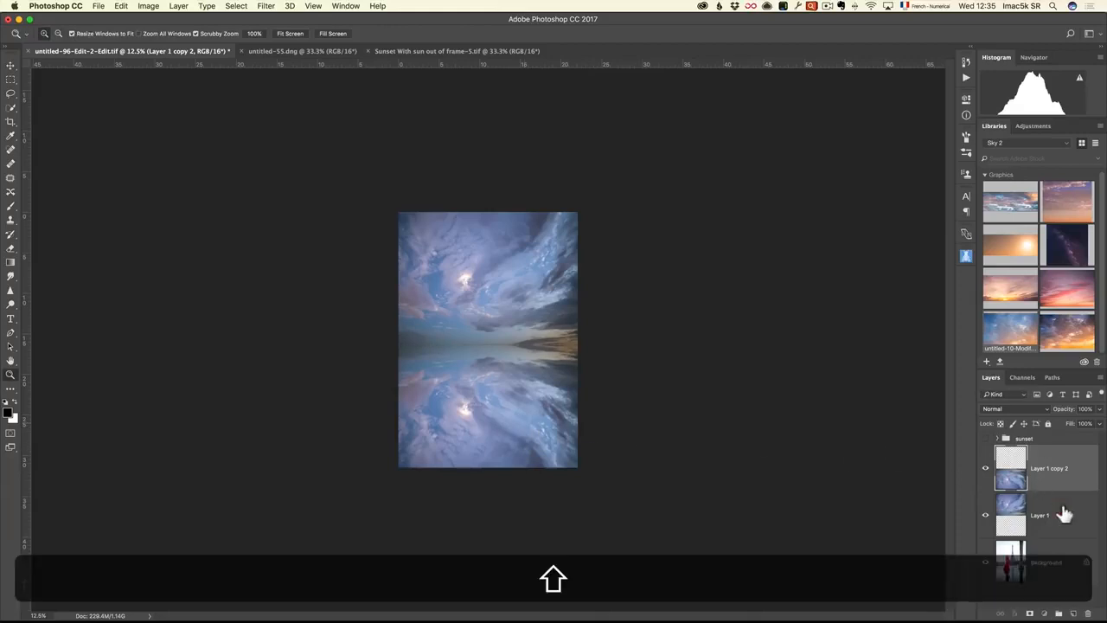
shift+click(1064, 515)
right_click(1075, 469)
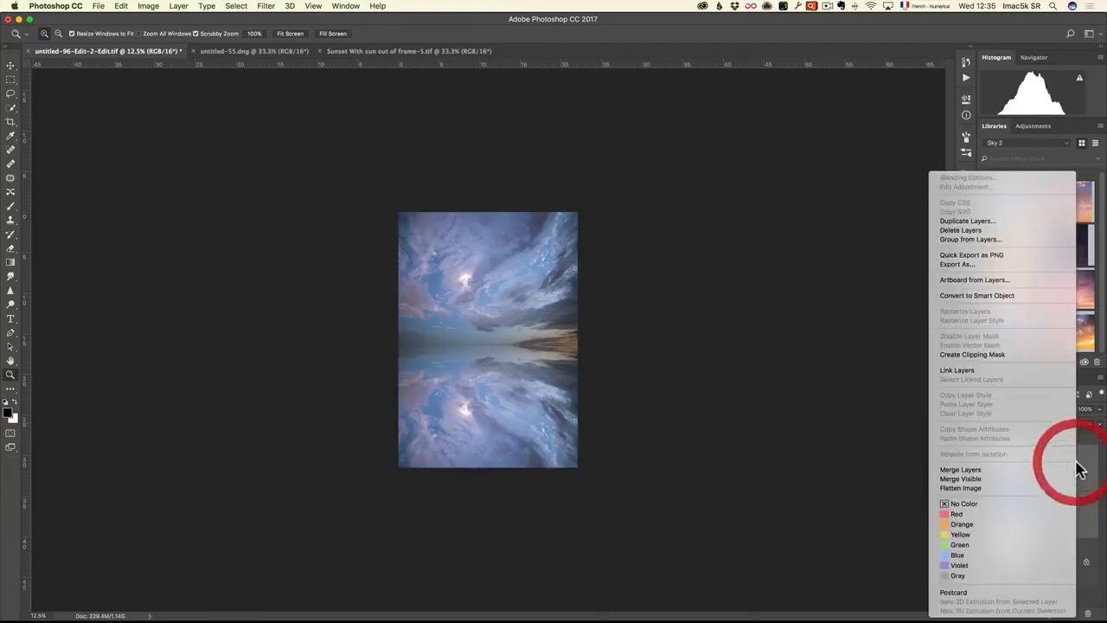
click(1023, 472)
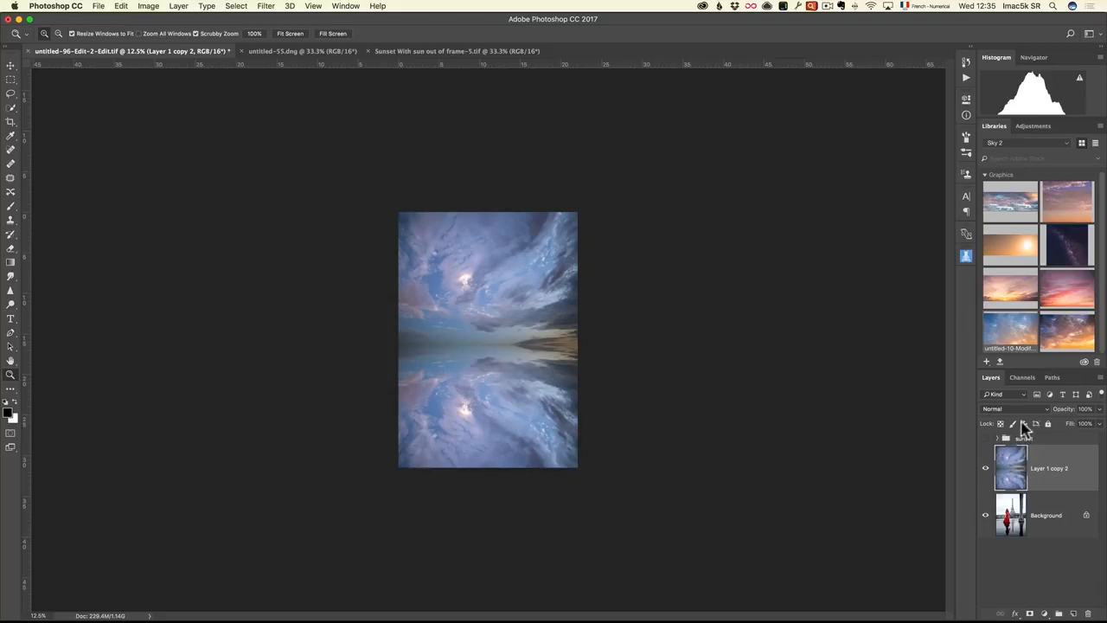
click(1021, 408)
click(1016, 438)
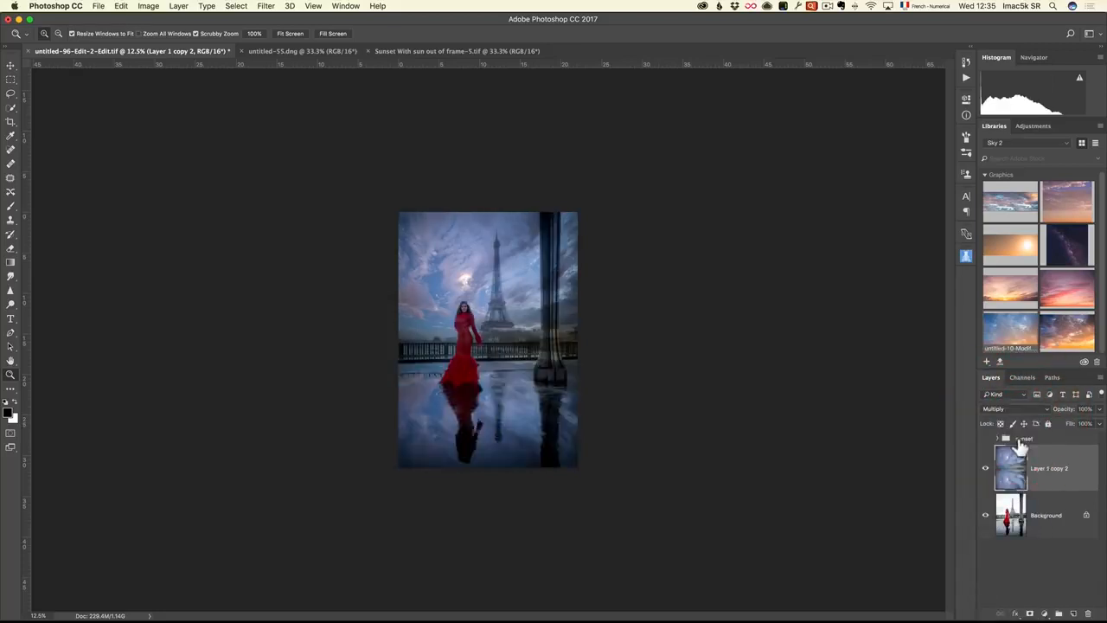
key(z)
click(477, 291)
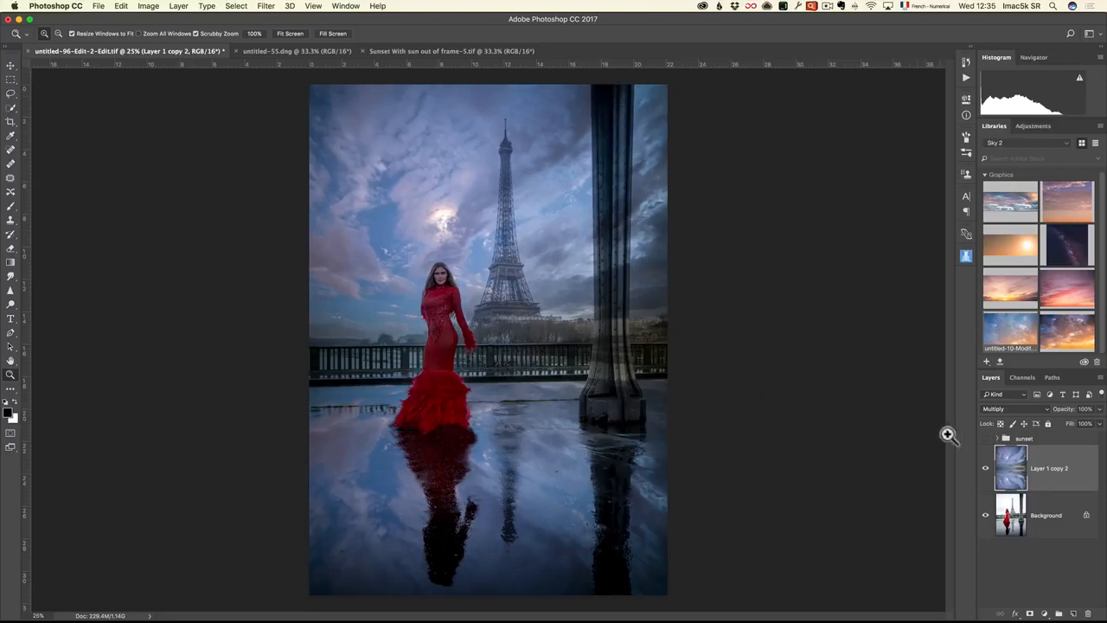
Select the woman, the iron pillar and the wet ground on the Background layer with the Quick Selection tool
click(1008, 515)
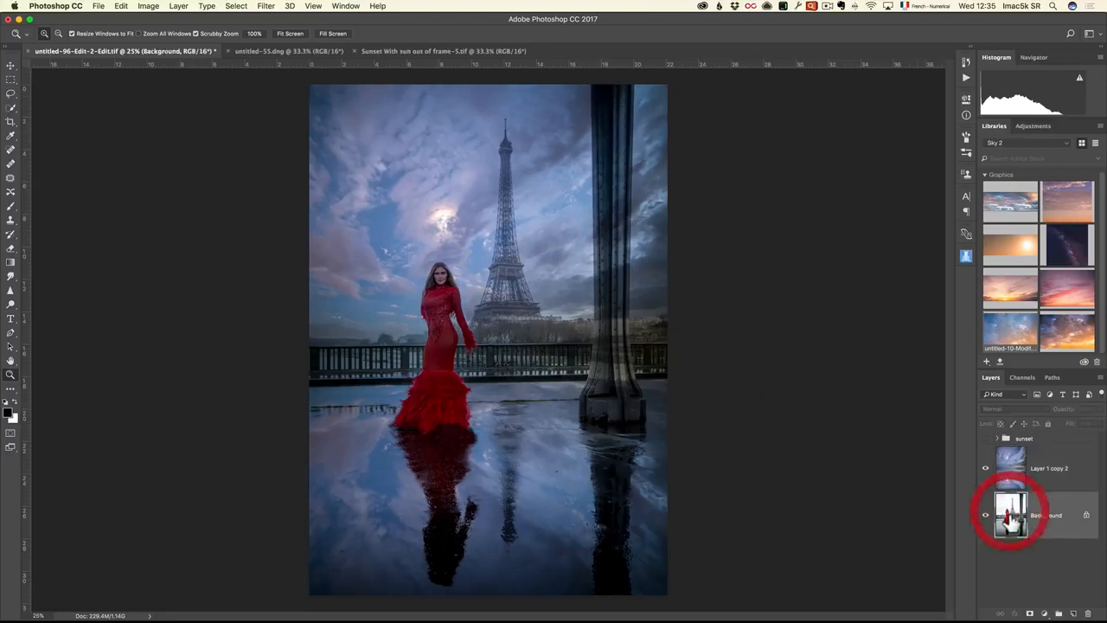
click(12, 111)
click(66, 106)
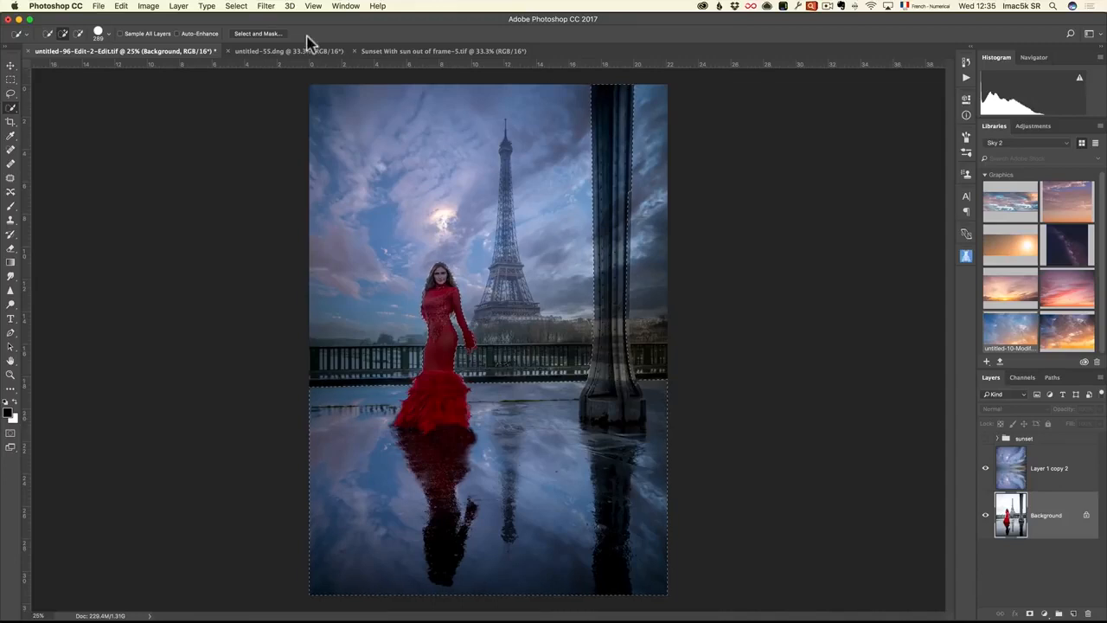
click(265, 6)
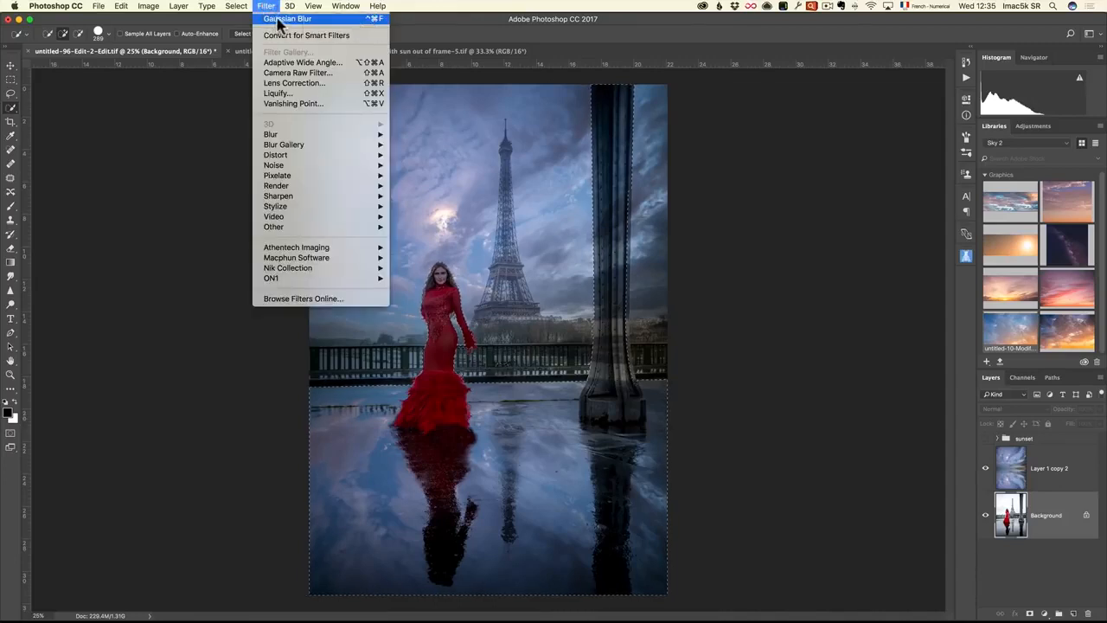
click(375, 19)
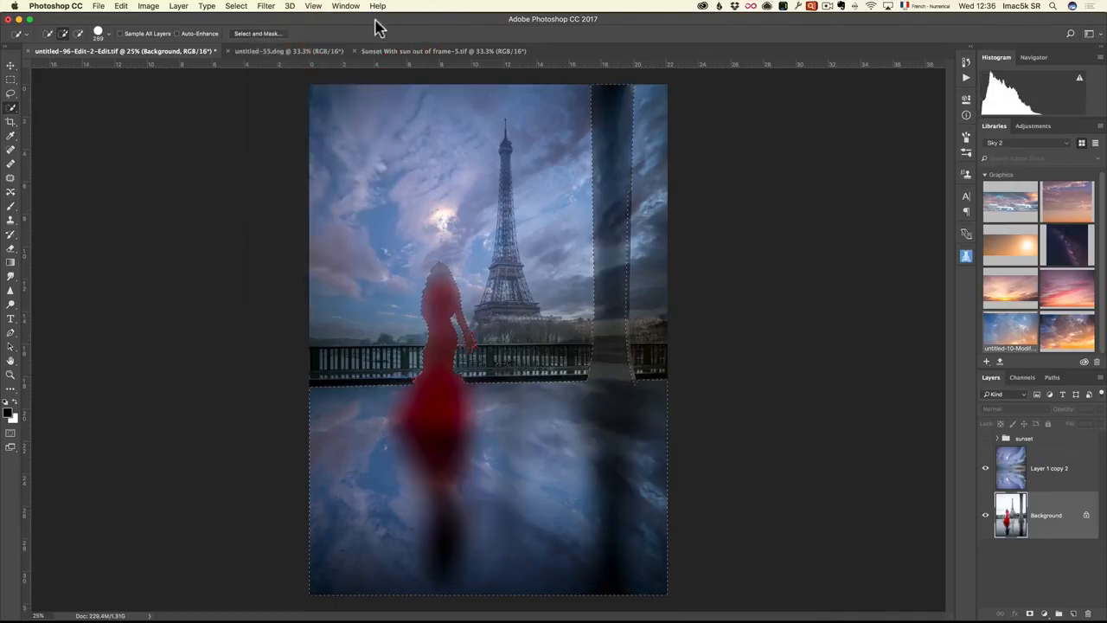
key(super+z)
Apply the last-used Gaussian Blur to the selected area of the merged cloudy sky layer and clear the selection
click(1081, 484)
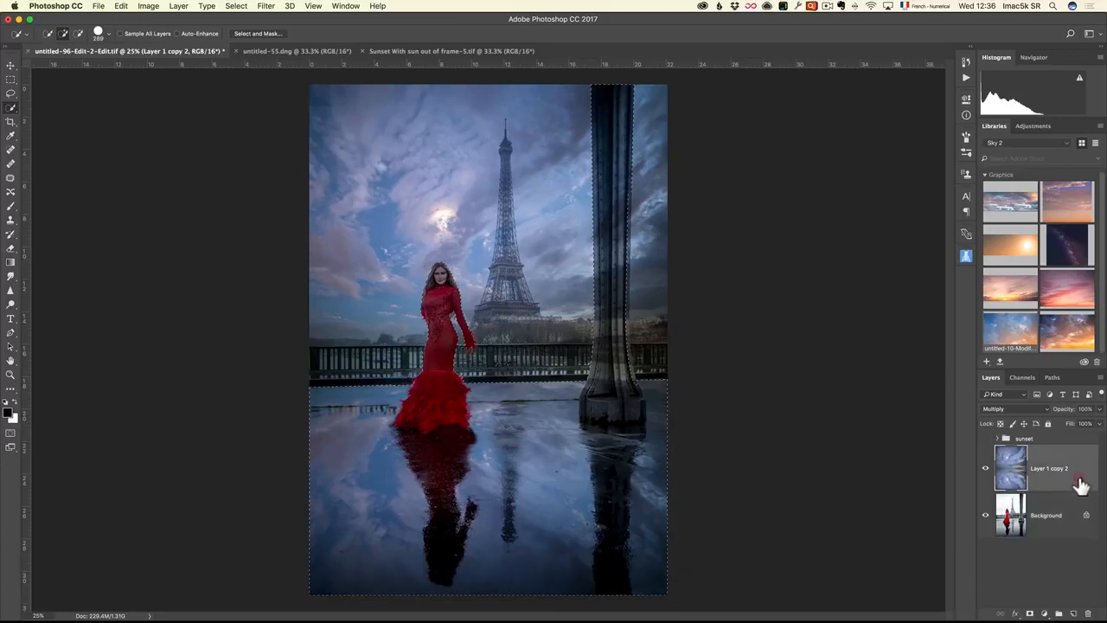
click(265, 6)
click(275, 20)
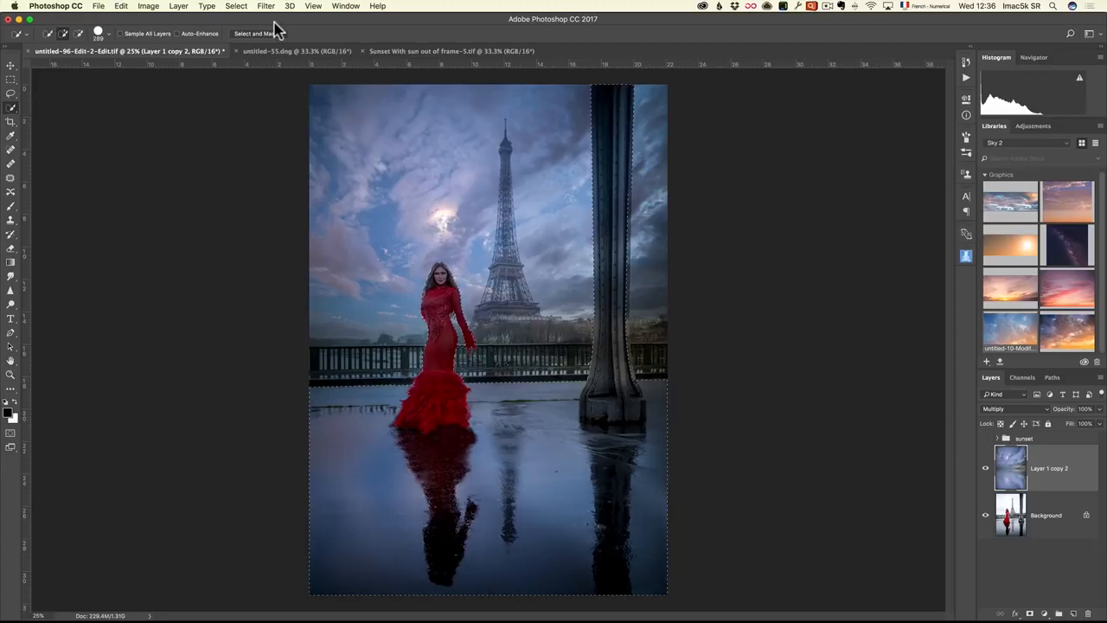
key(super+d)
Add a layer mask to the cloudy sky layer and paint black over the iron pillar with a 24% opacity brush
click(1031, 614)
key(b)
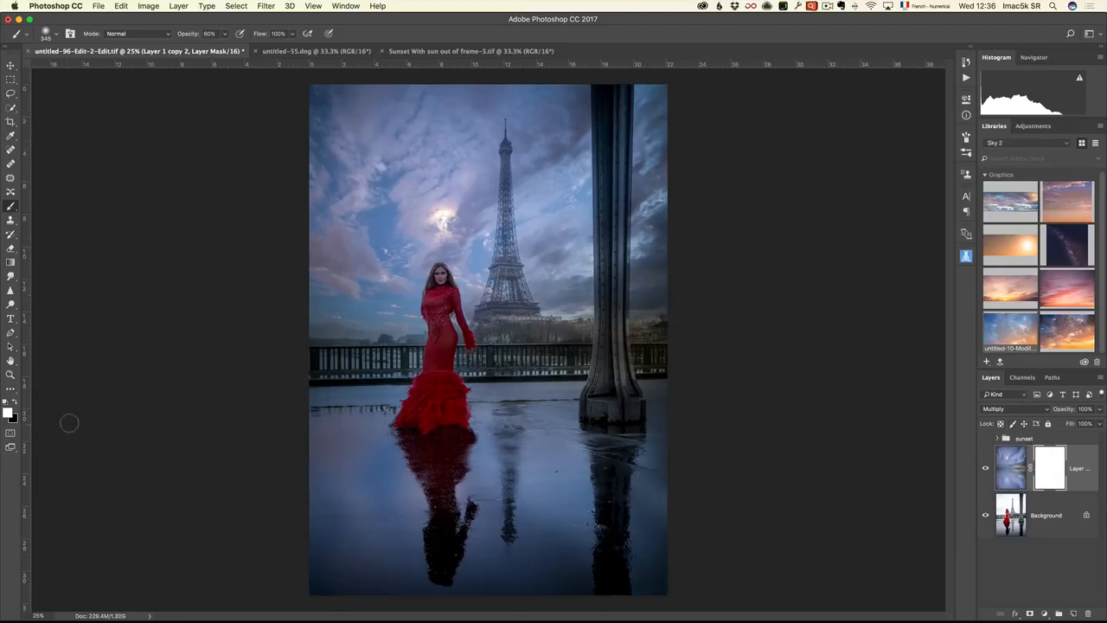
key(x)
drag(194, 36, 178, 41)
drag(594, 137, 600, 138)
mouse_move(603, 199)
mouse_down()
mouse_move(618, 231)
mouse_move(614, 366)
mouse_up()
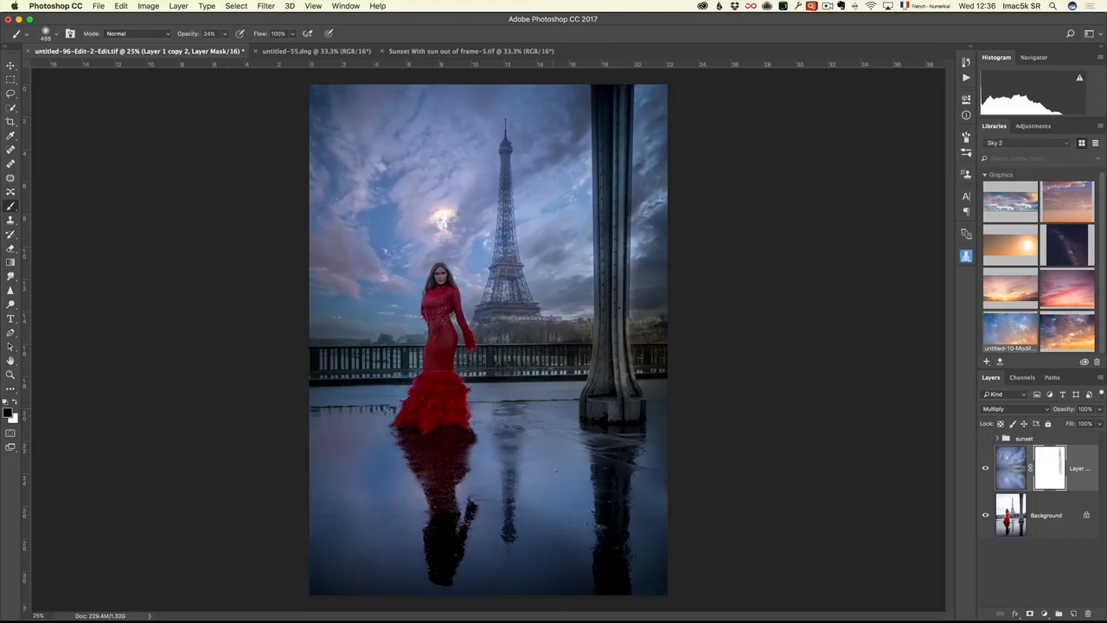
Paint black on the cloudy sky layer's mask over the wet ground, the woman and her red dress, resizing the brush to suit
drag(334, 456, 367, 456)
drag(487, 428, 487, 477)
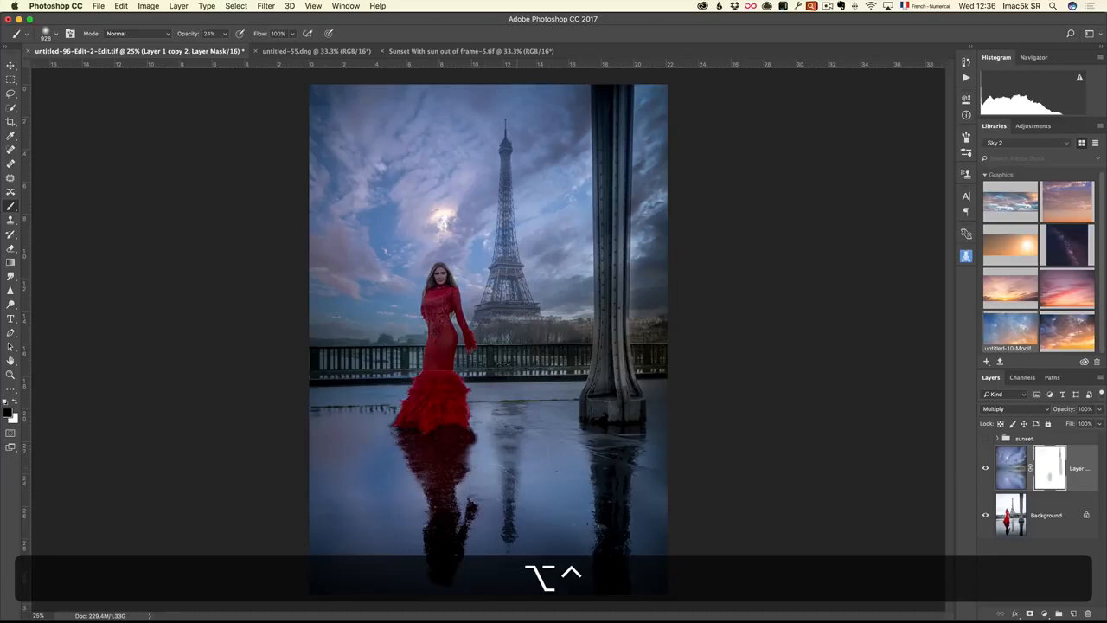
mouse_move(380, 334)
mouse_down()
mouse_move(362, 336)
mouse_move(379, 319)
mouse_up()
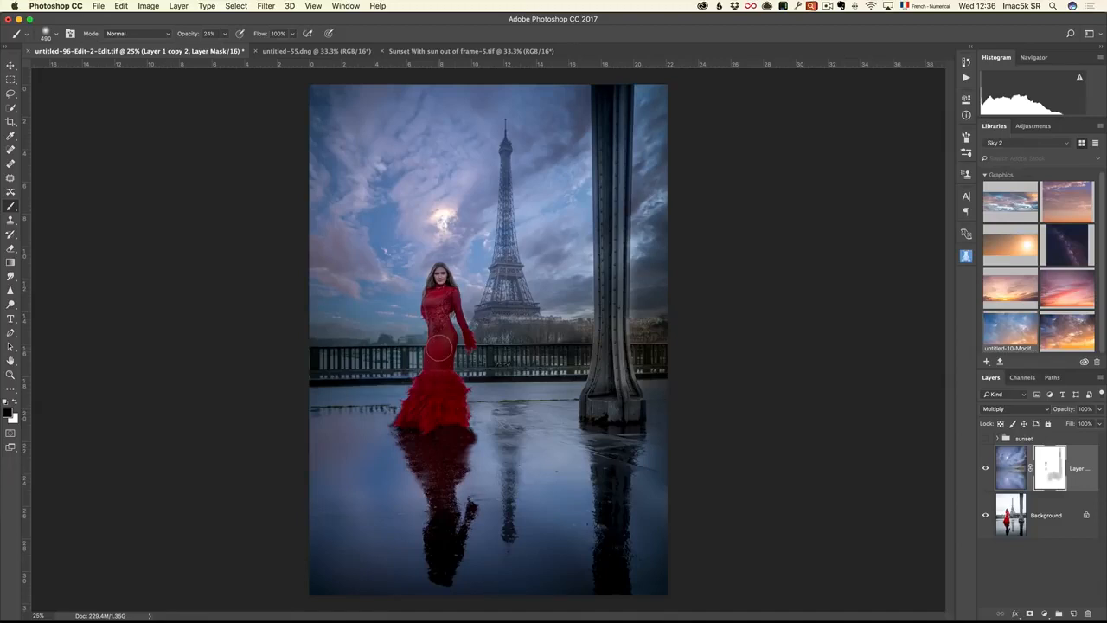
drag(430, 396, 437, 398)
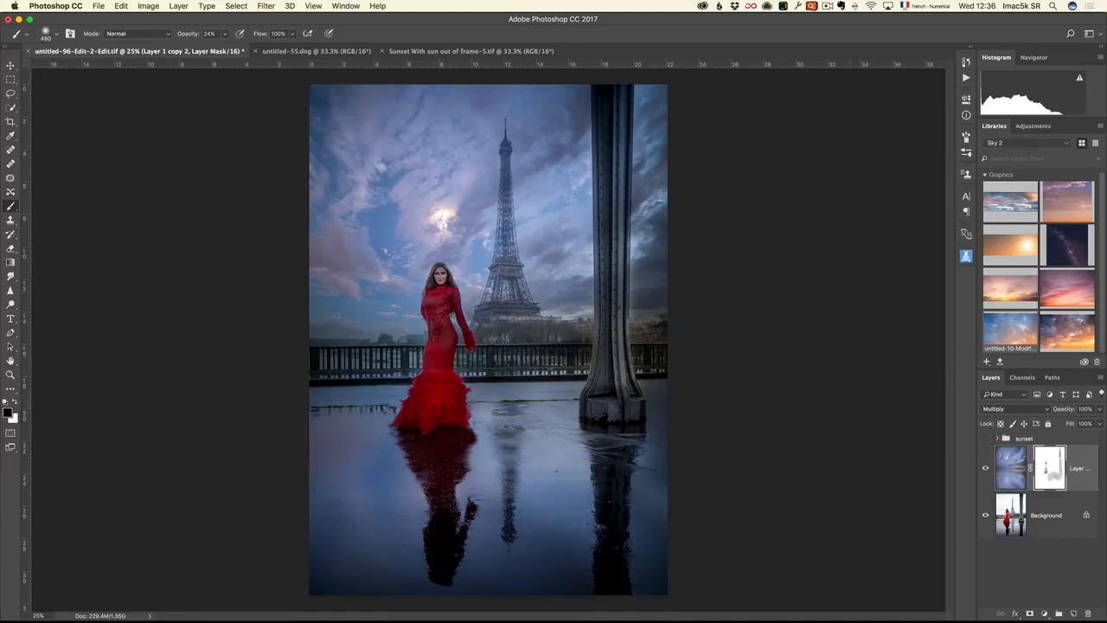
Expand and show the sunset group, hide its sunset sky layer, and compare with the masked Background copy hidden and shown
click(1032, 521)
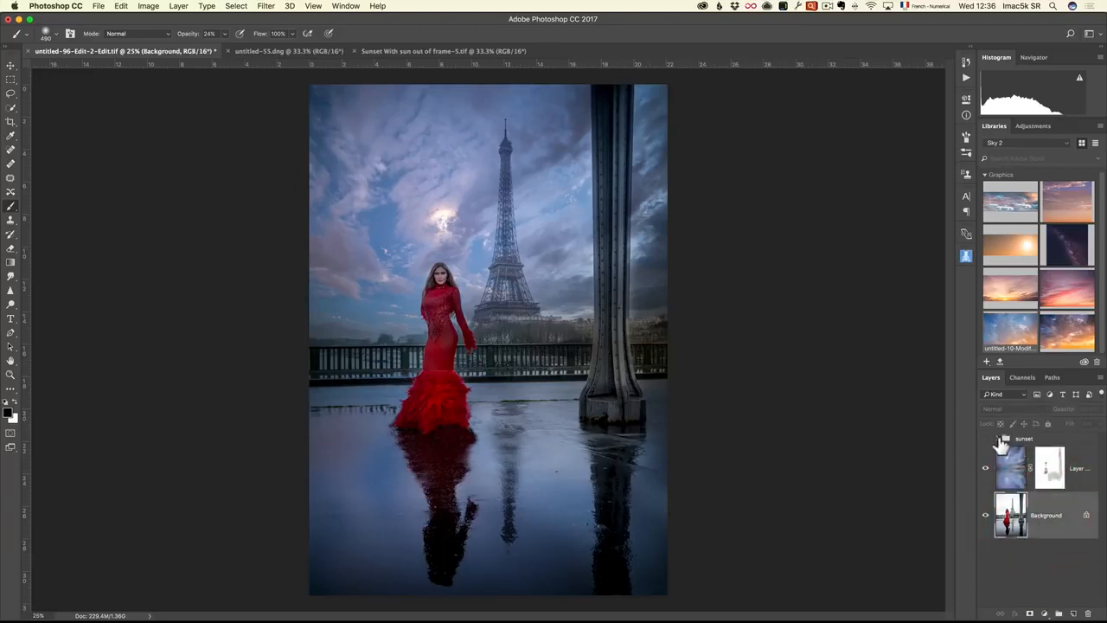
click(999, 440)
click(985, 440)
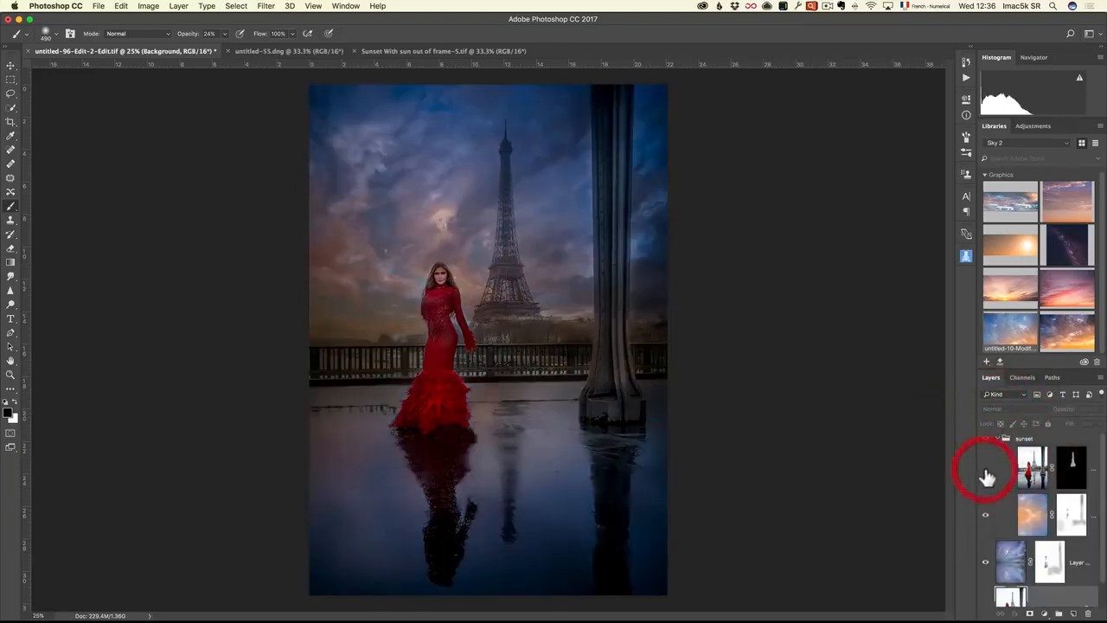
click(985, 517)
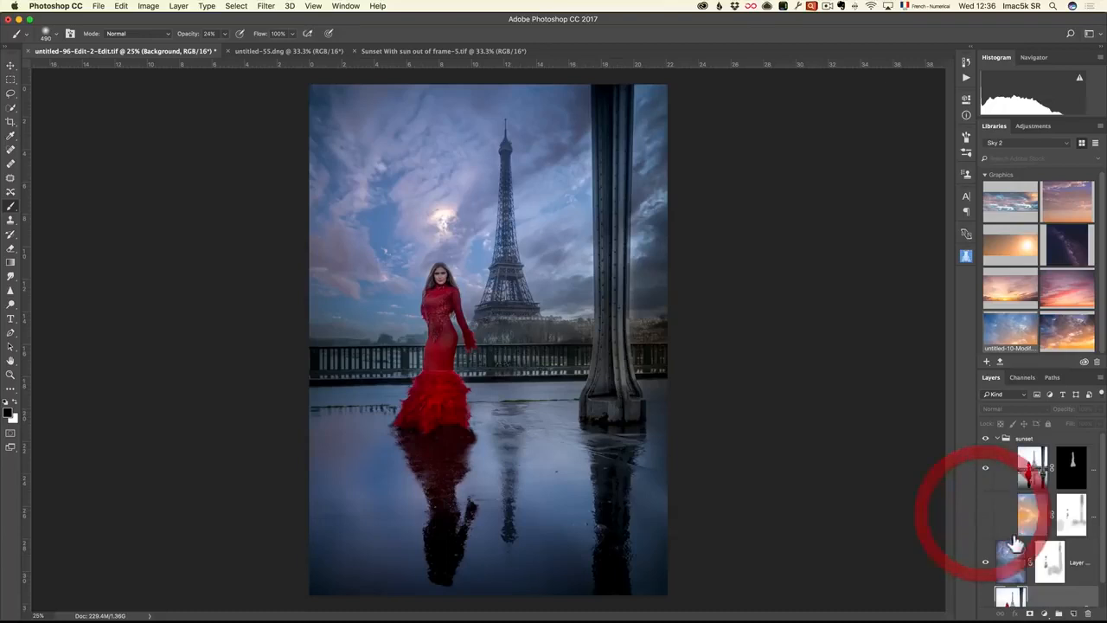
click(985, 468)
click(985, 468)
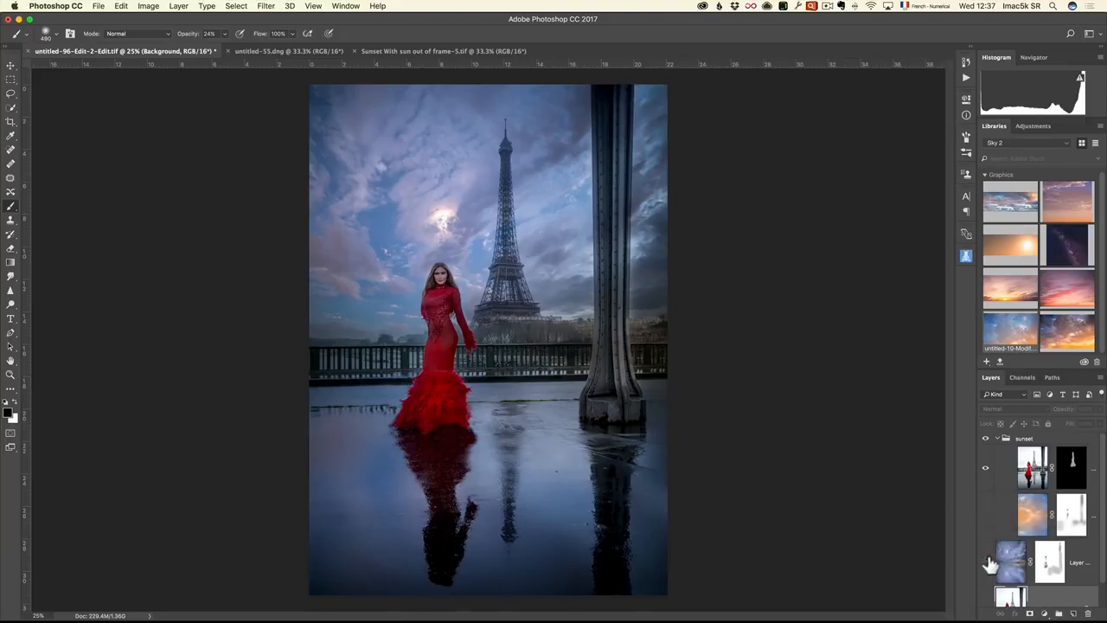
Hide the cloudy sky layer and show the sunset sky layer to compare the two sky versions
click(985, 562)
click(986, 514)
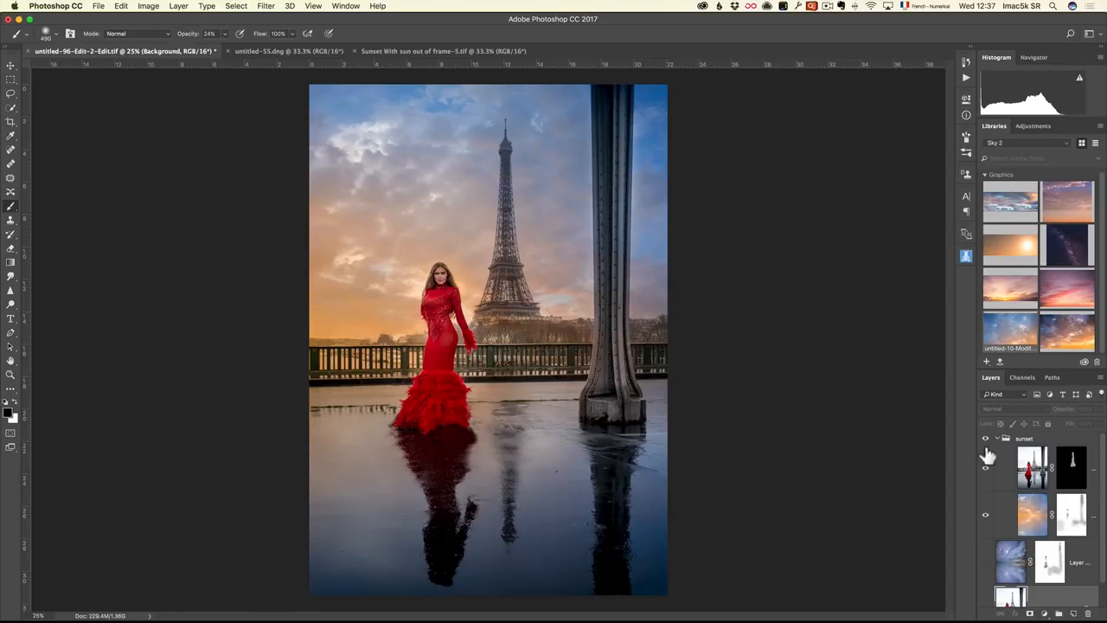